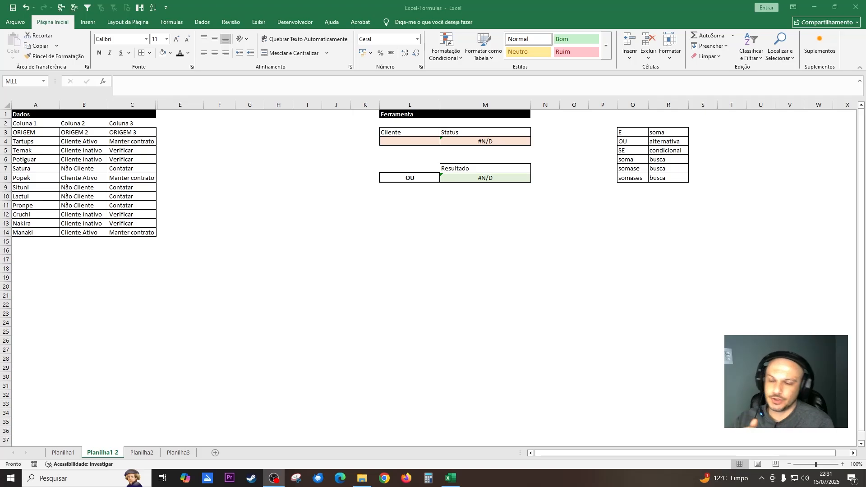
Choose Tartups as the client in cell L4 of the Ferramenta table.
click(704, 141)
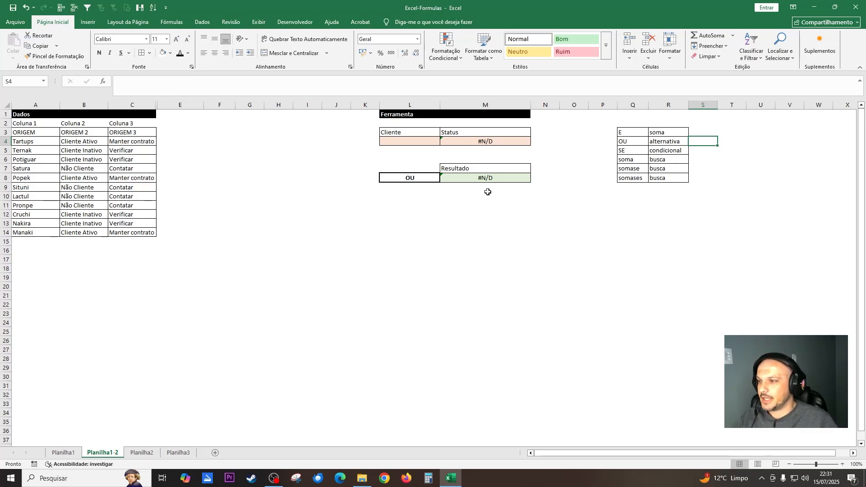
click(461, 179)
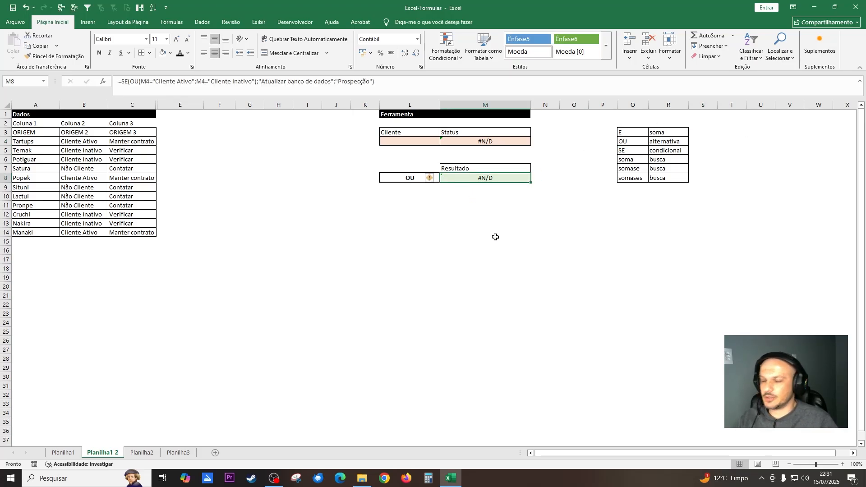
click(407, 141)
click(444, 142)
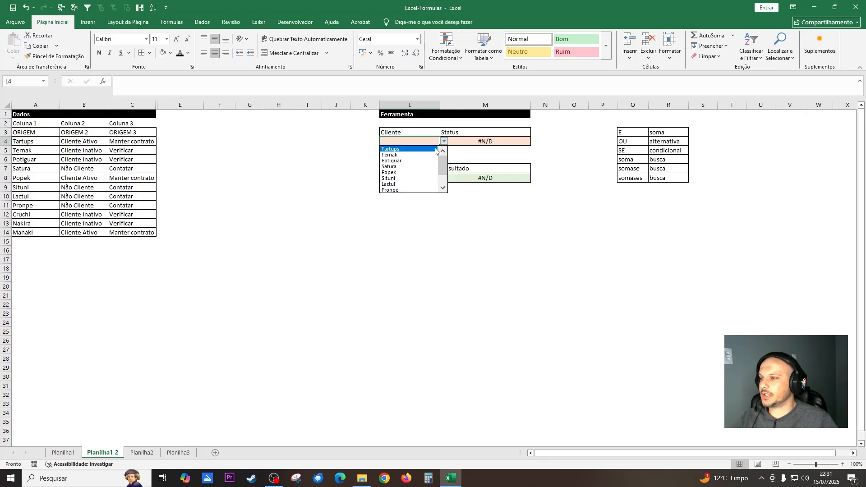
click(409, 150)
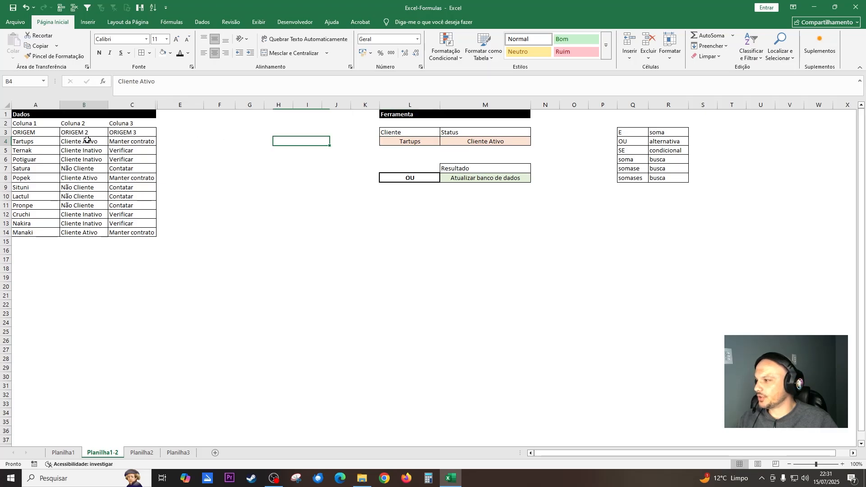
Inspect the PROCV formula in status cell M4 and the SE/OU formula in result cell M8.
click(519, 142)
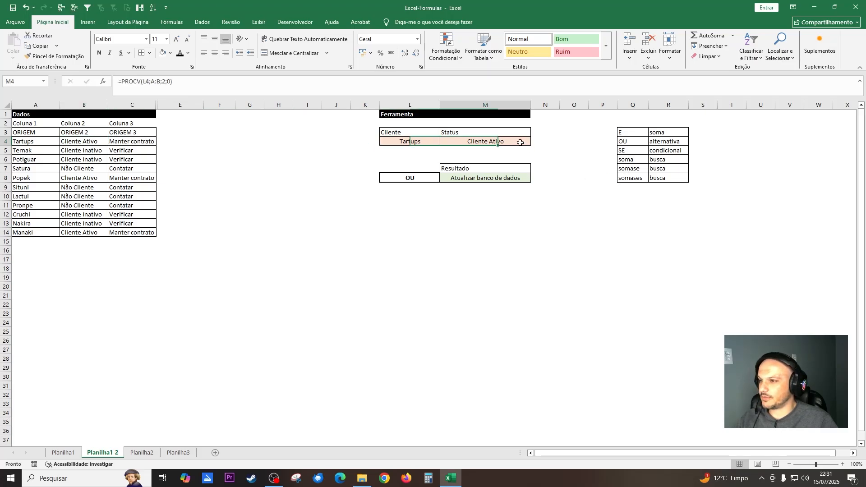
click(178, 85)
key(Escape)
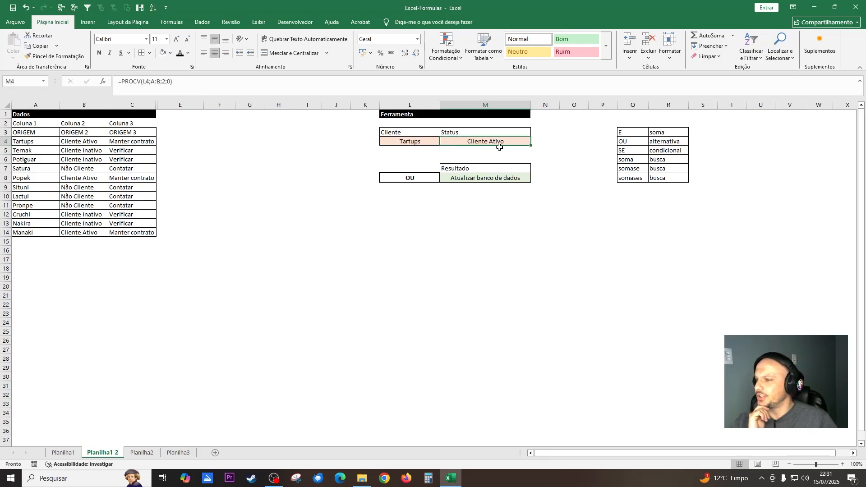
click(513, 179)
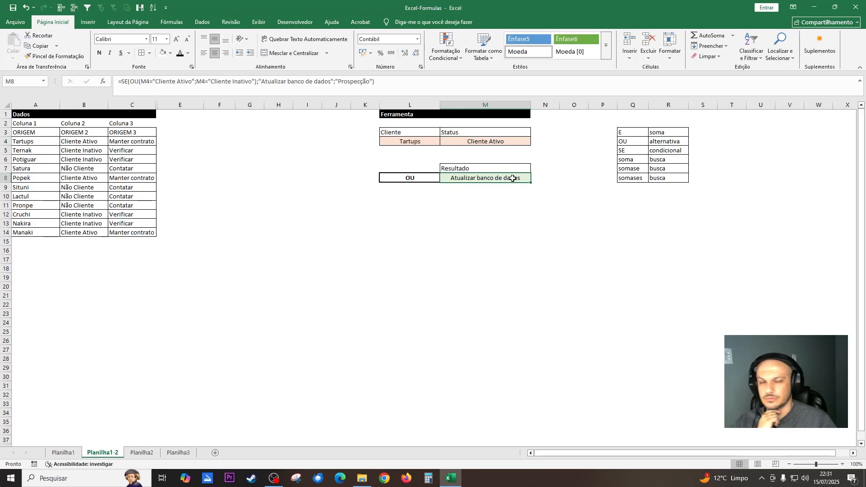
Hide column C, which holds the Coluna 3 data.
click(139, 104)
right_click(139, 103)
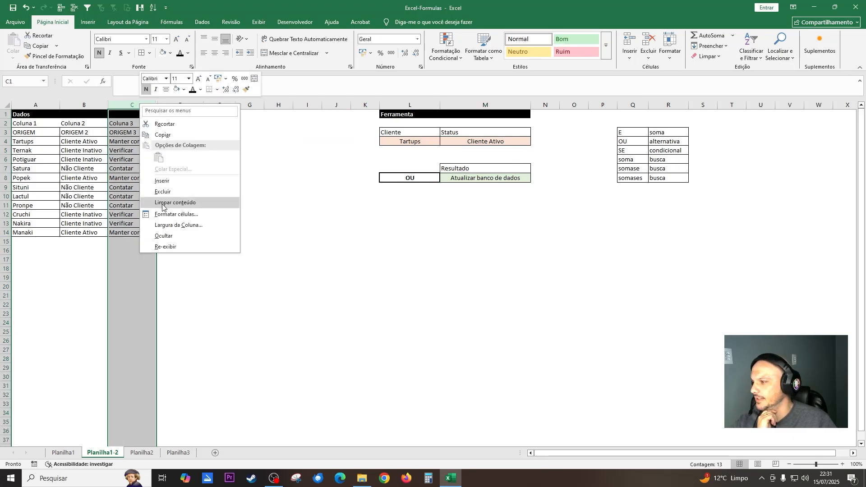
click(190, 236)
click(437, 268)
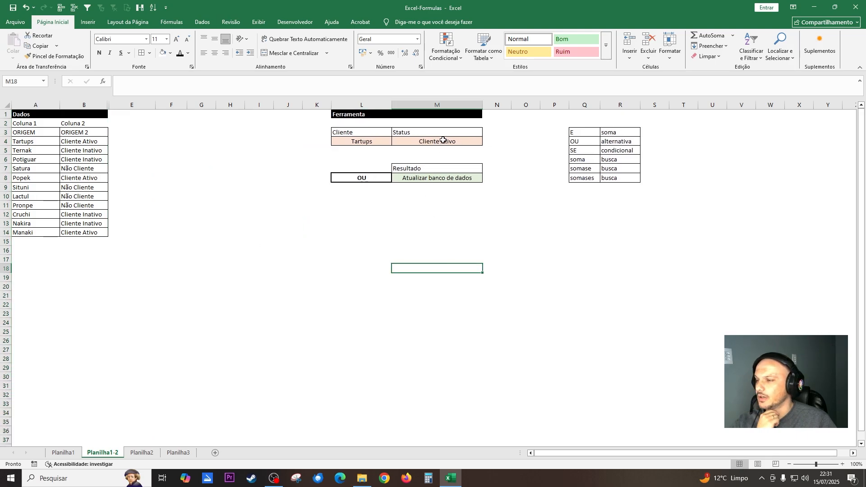
Switch the client in L4 to Ternak and check the status and result cells.
click(388, 141)
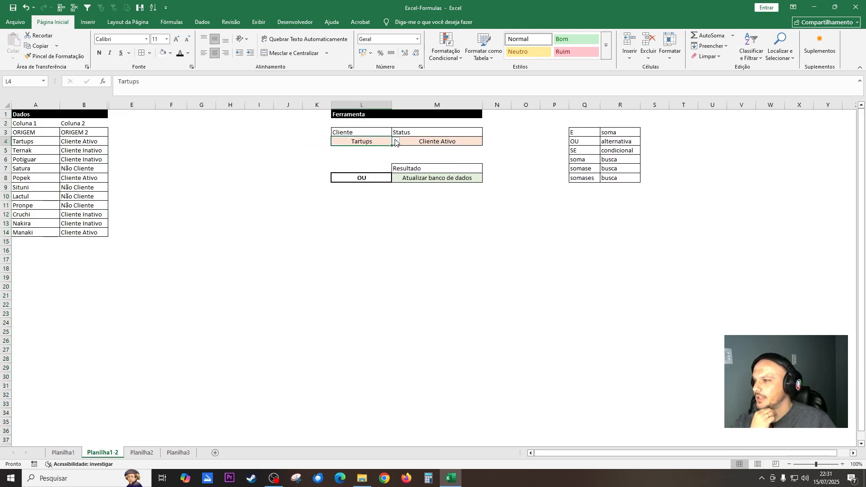
click(395, 141)
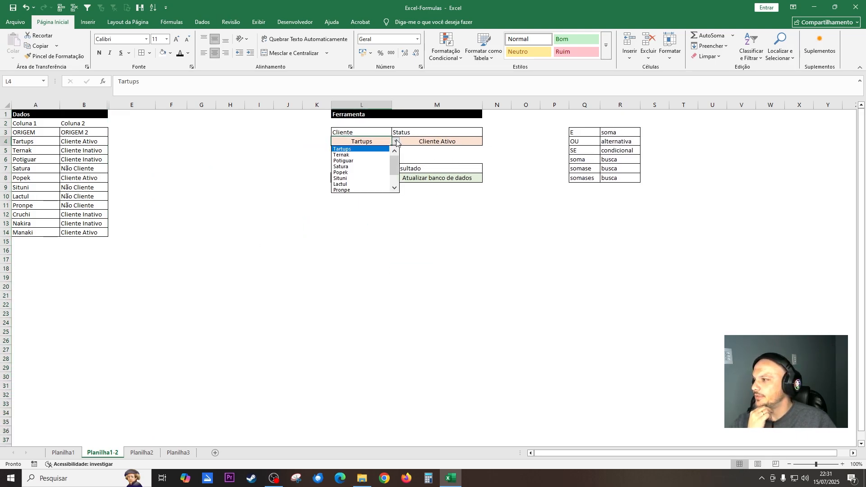
click(363, 155)
click(437, 144)
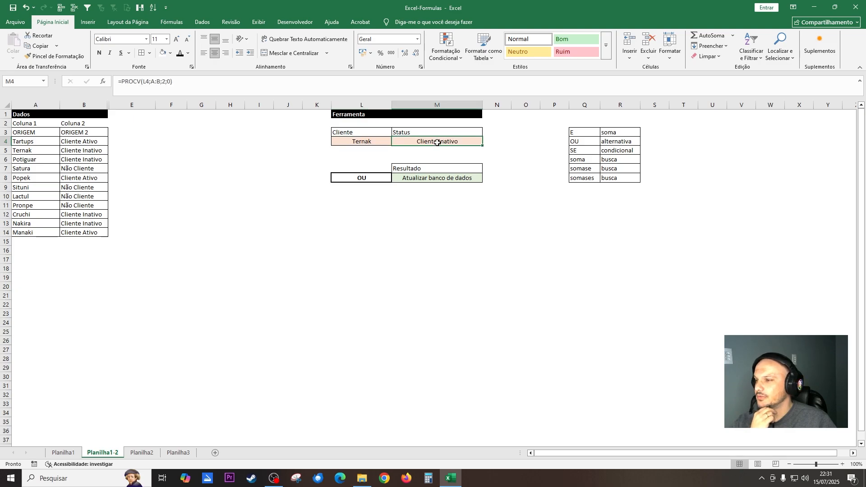
click(443, 178)
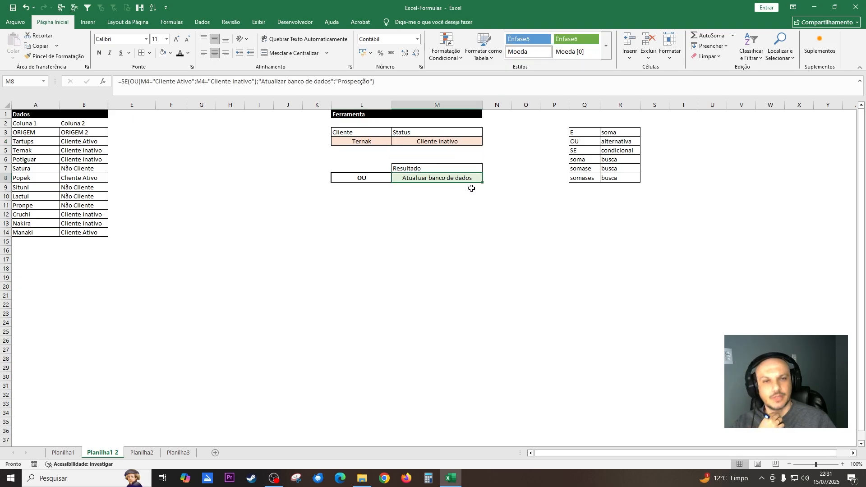
Switch the client in L4 to Satura and check the result in M8.
click(379, 142)
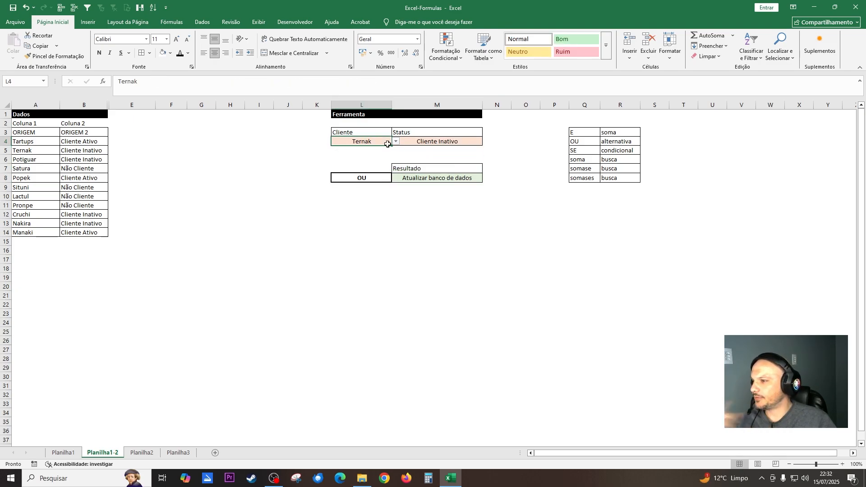
click(395, 142)
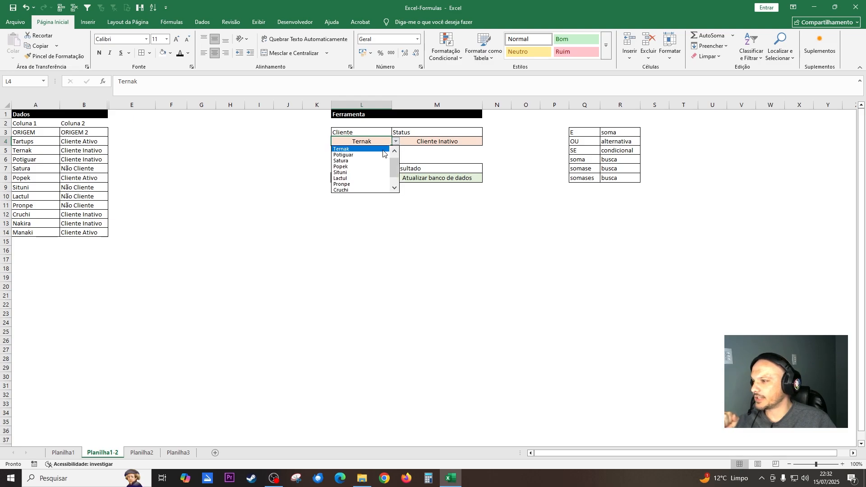
click(361, 160)
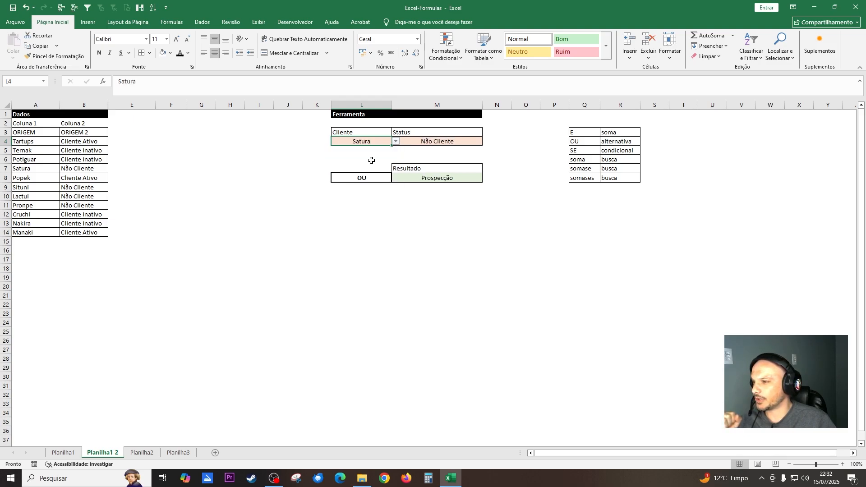
click(454, 176)
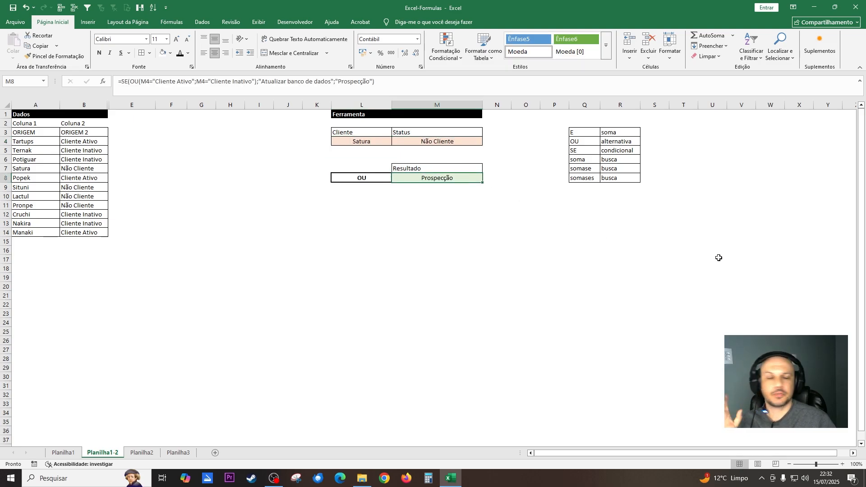
Clear the existing formula from result cell M8.
click(706, 240)
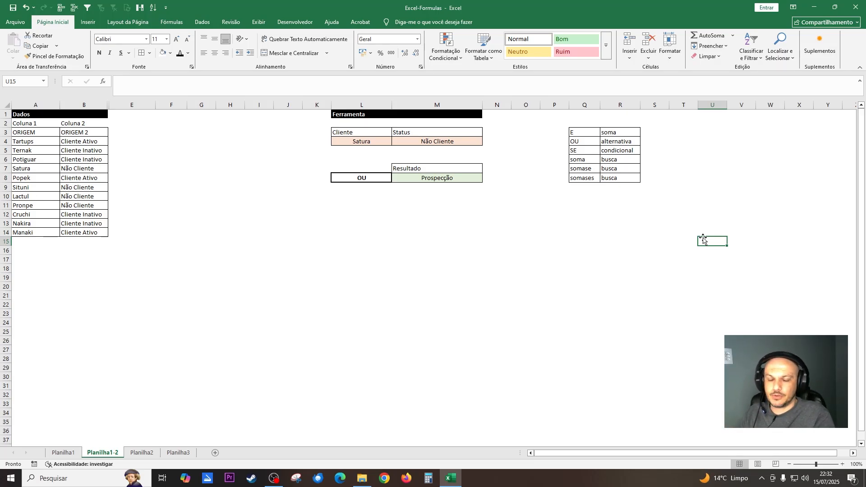
click(418, 178)
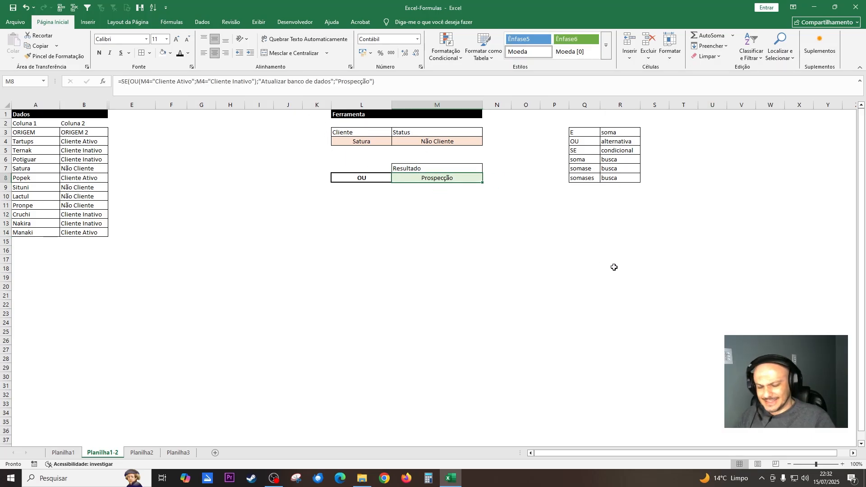
key(Delete)
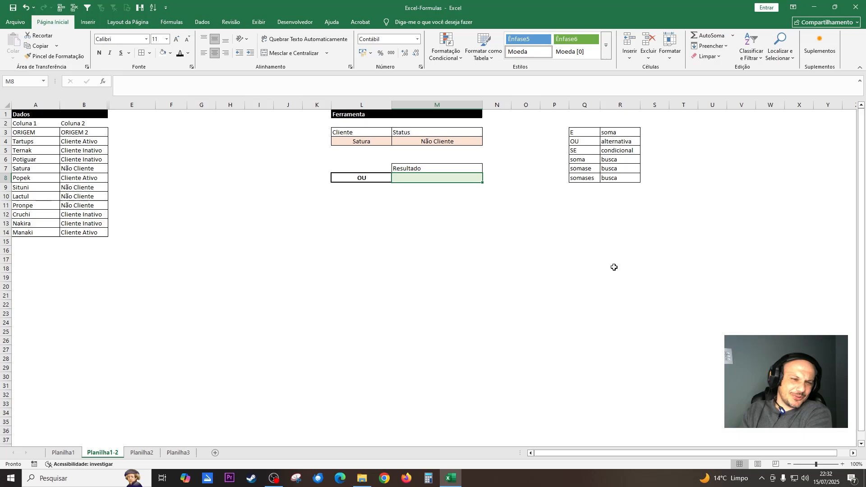
Review the status lookup in M4, the client cell L4 and the status entries in column B.
click(478, 144)
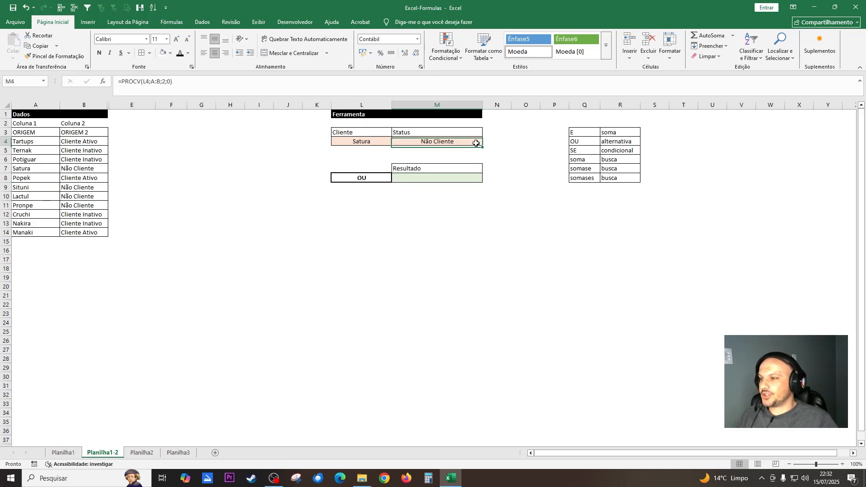
click(375, 140)
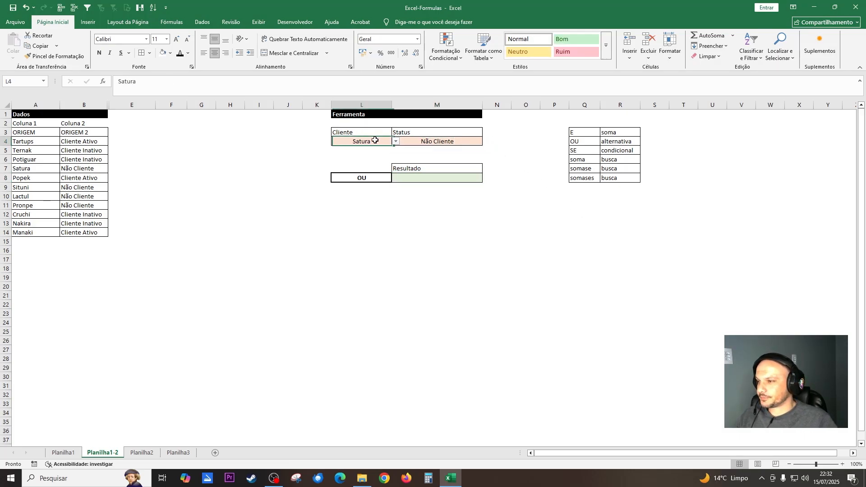
click(427, 140)
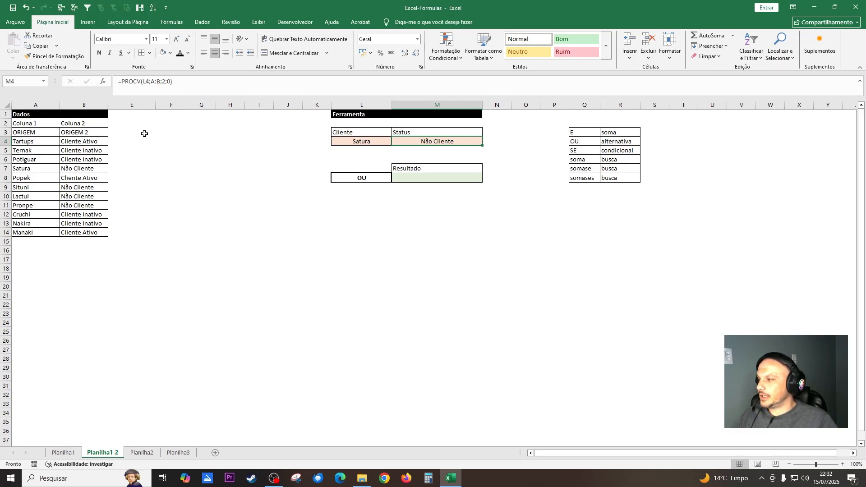
click(98, 140)
click(97, 149)
click(96, 169)
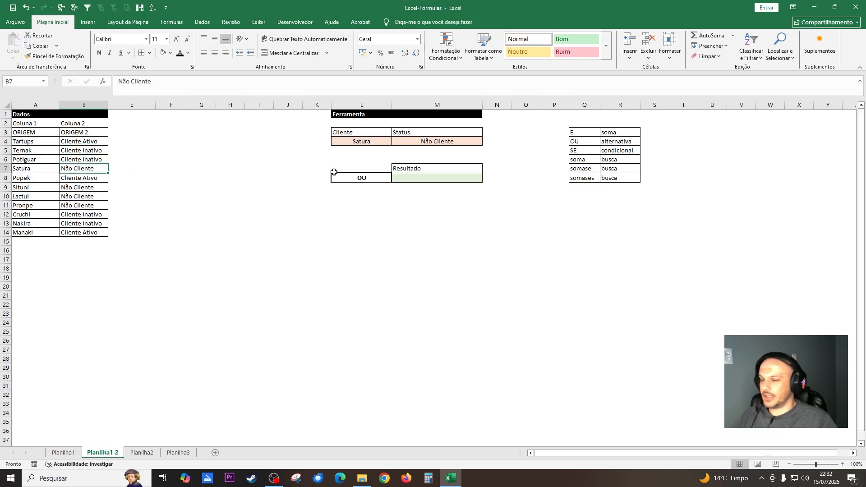
click(510, 212)
Begin a formula in result cell M8 with the OU function nested inside SE: =SE(OU(.
click(430, 181)
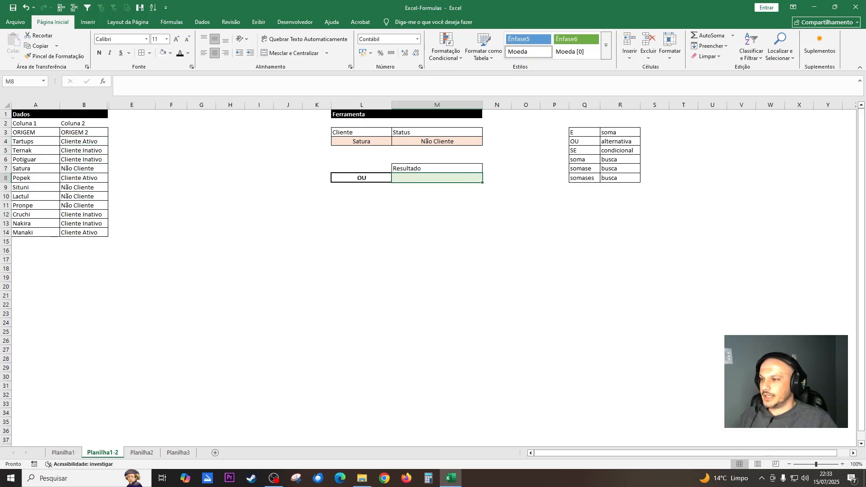
text(=)
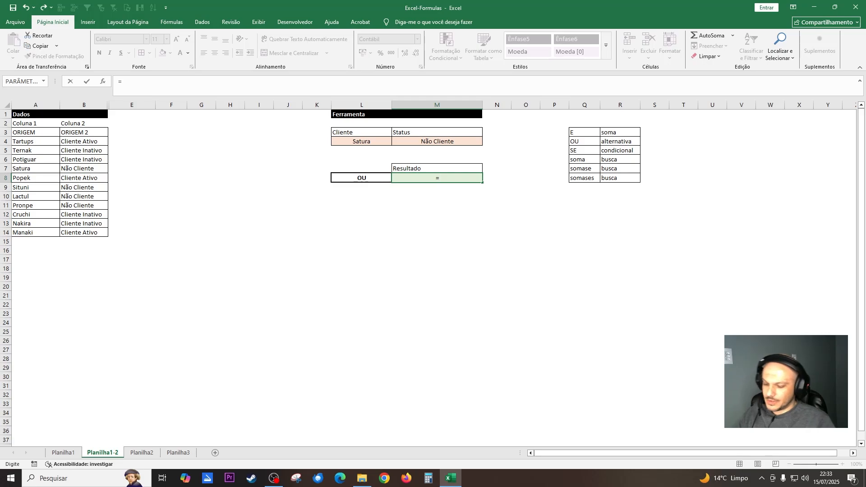
text(se)
key(Tab)
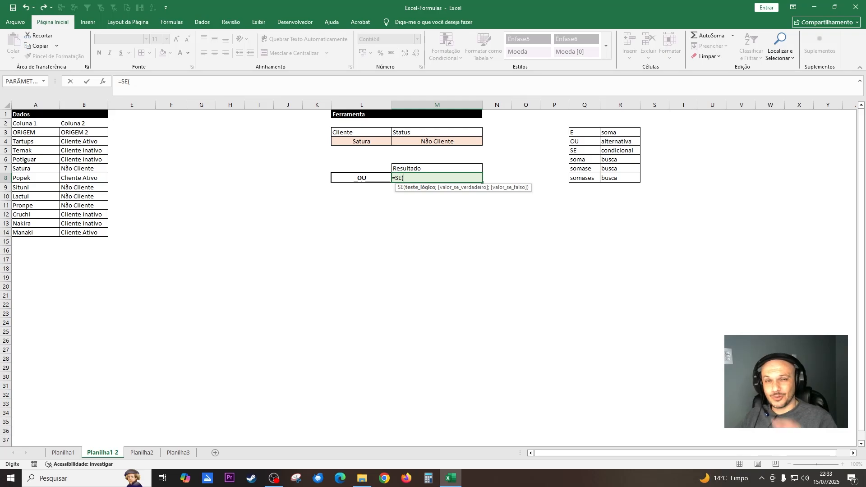
text(ou)
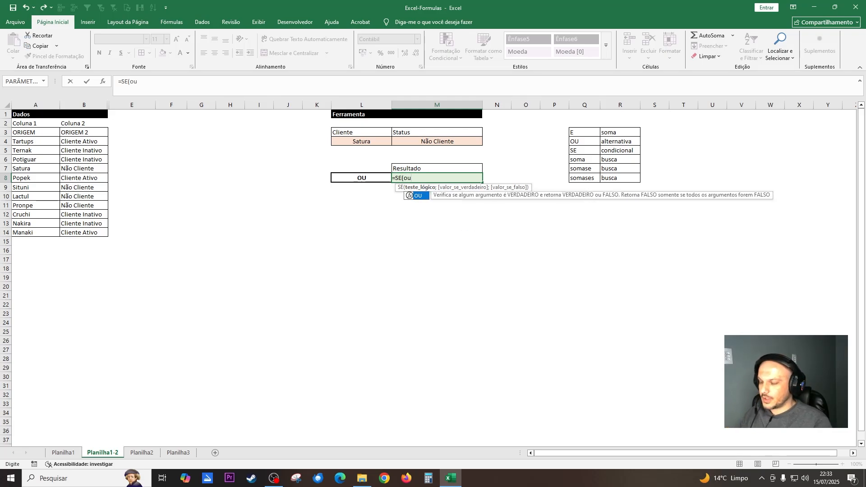
key(Tab)
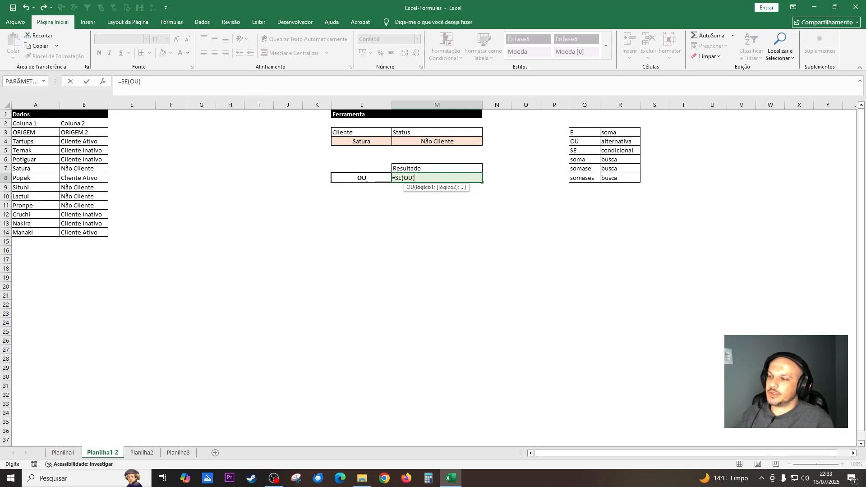
text(;;)
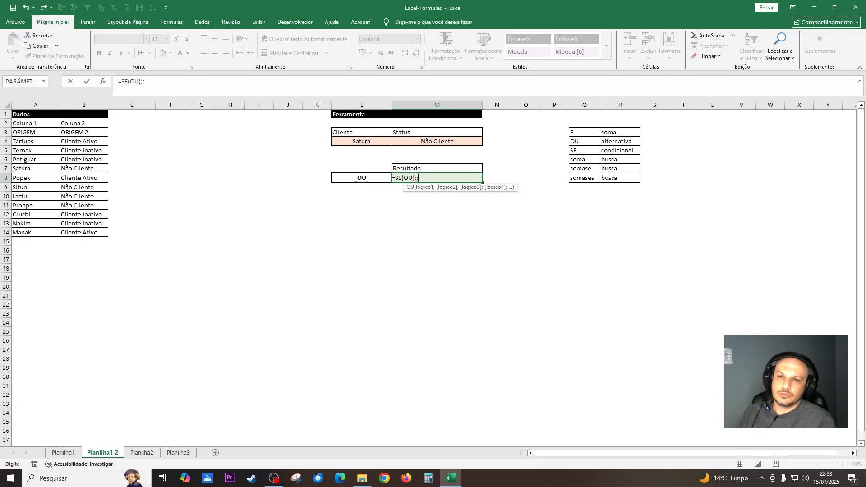
text(;)
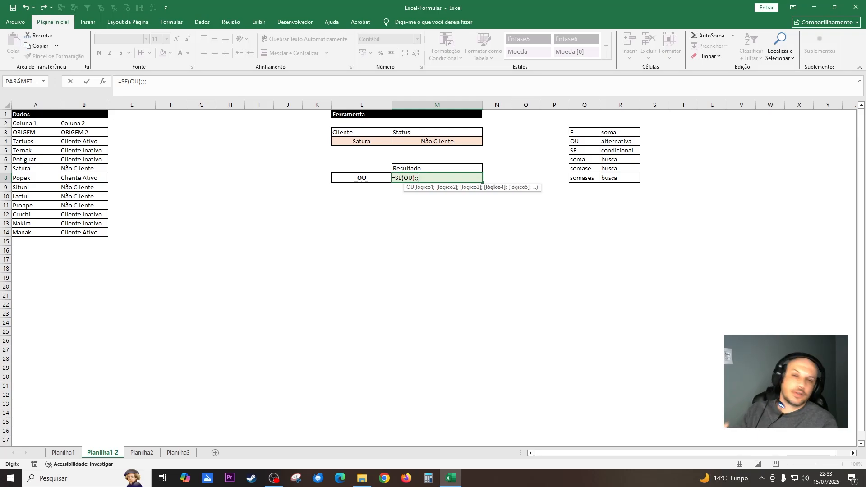
text(;)
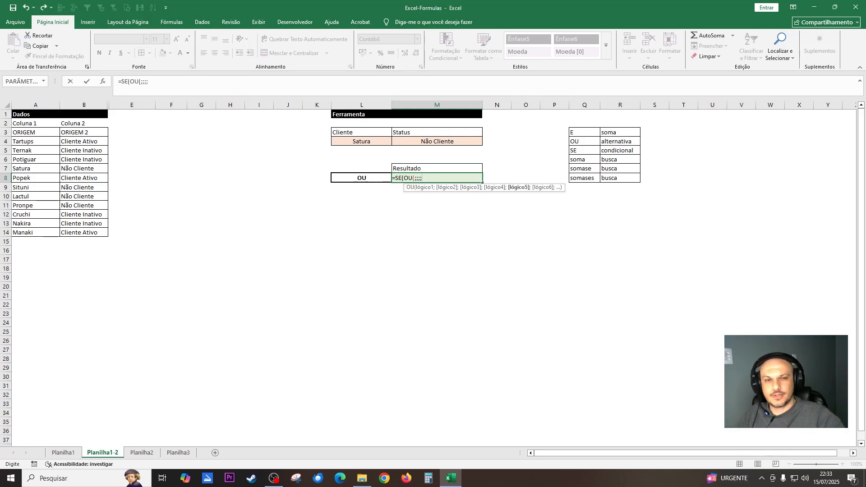
key(BackSpace)
key(BackSpace)
key(BackSpace)
key(BackSpace)
key(BackSpace)
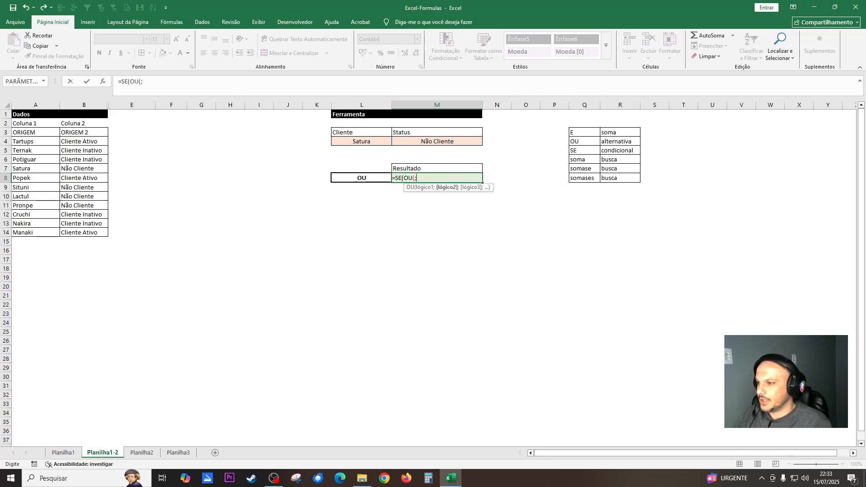
text(()
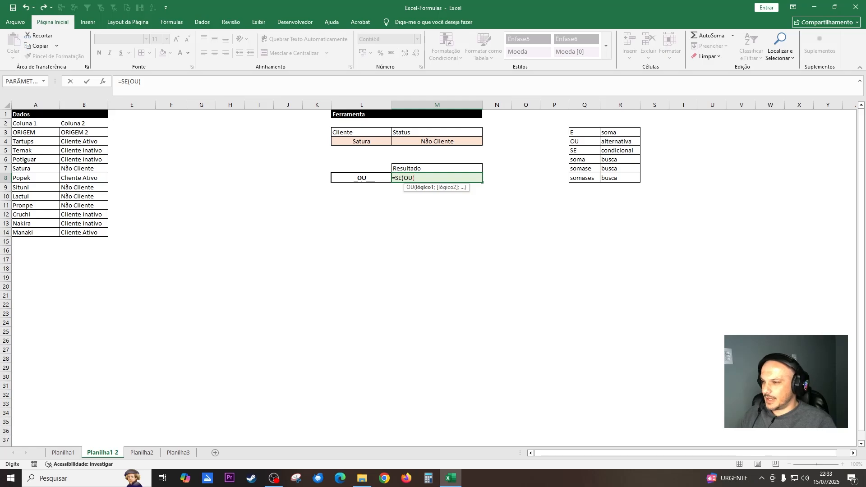
Enter the first OU condition in the M8 formula as M4="Cliente Ativo", followed by the argument separator.
click(460, 140)
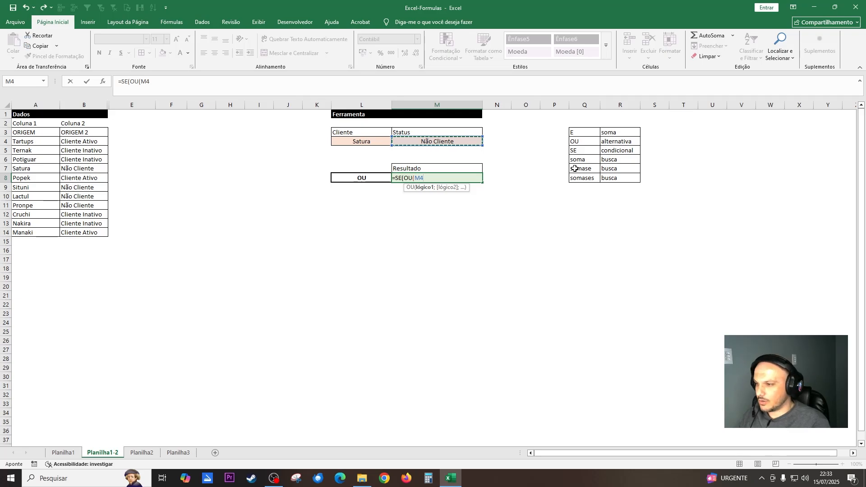
text(="Cliente)
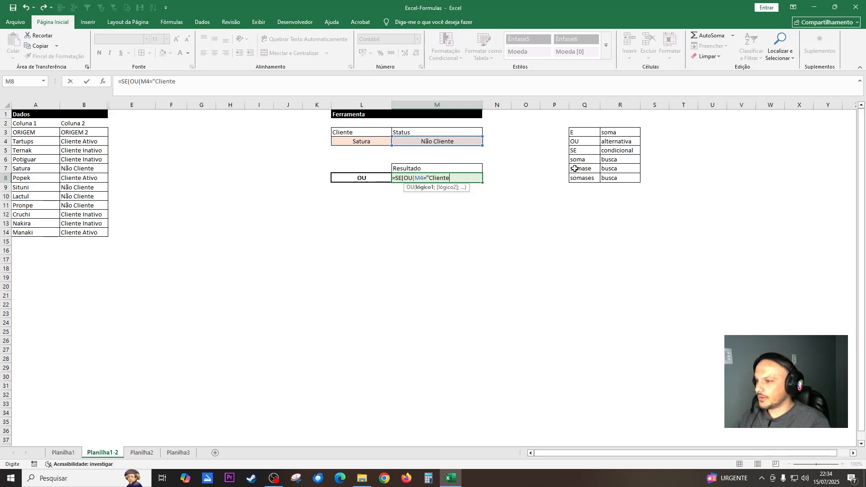
text( A)
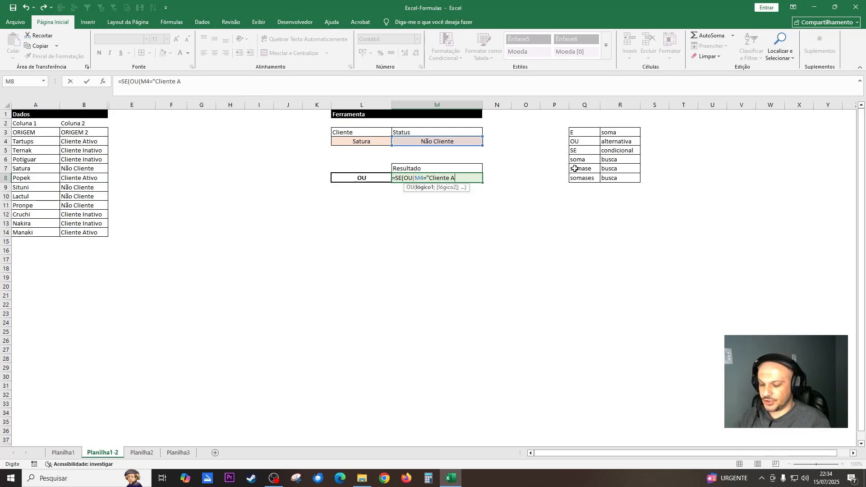
text(tivo";)
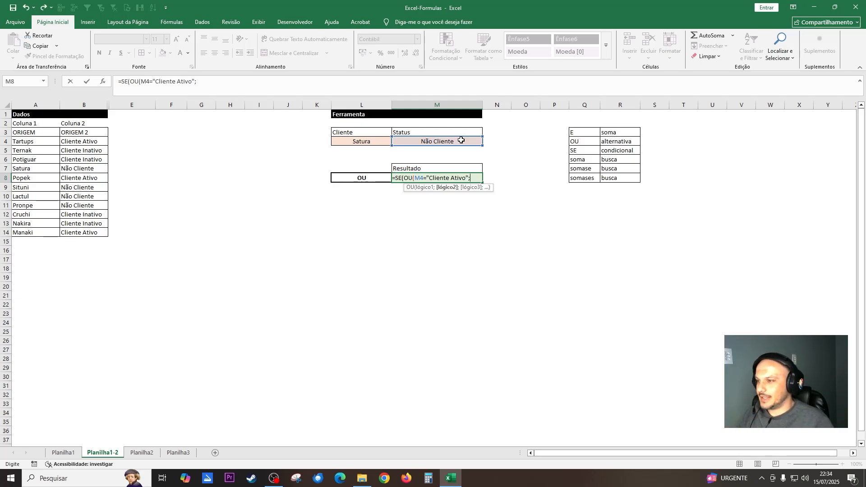
Add the second OU condition M4="Cliente Inativo" and close the OU function.
click(462, 140)
text(=)
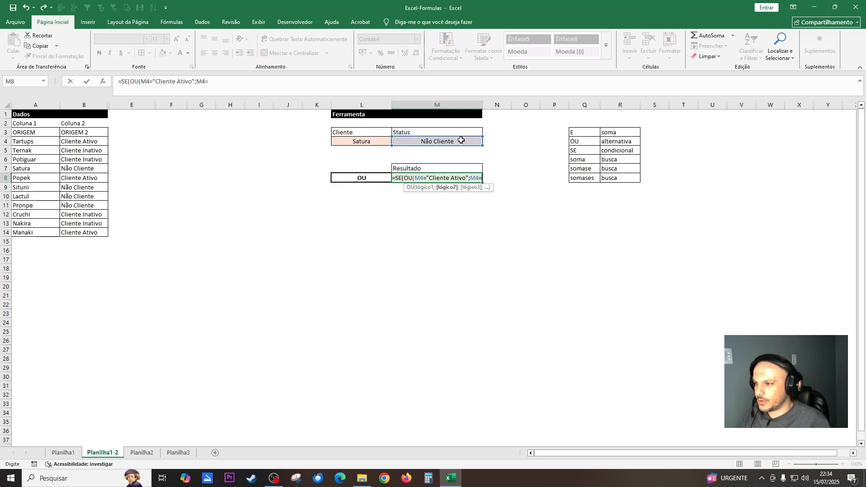
text("Cliente)
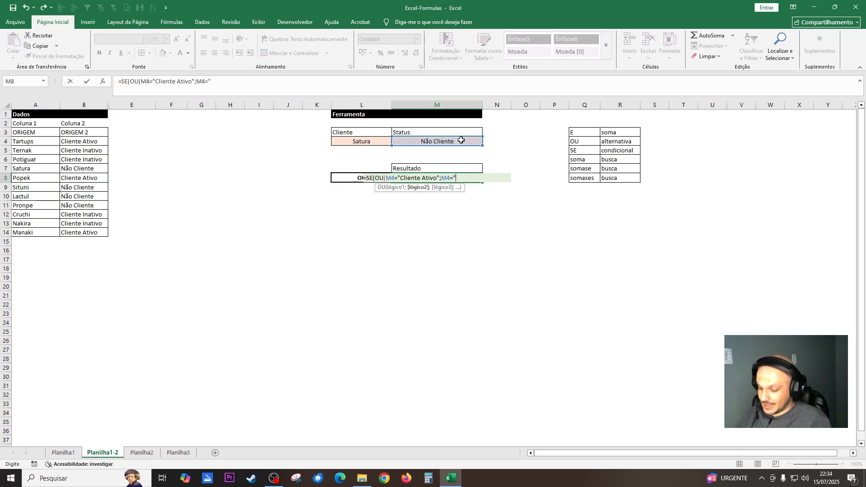
text( Inati)
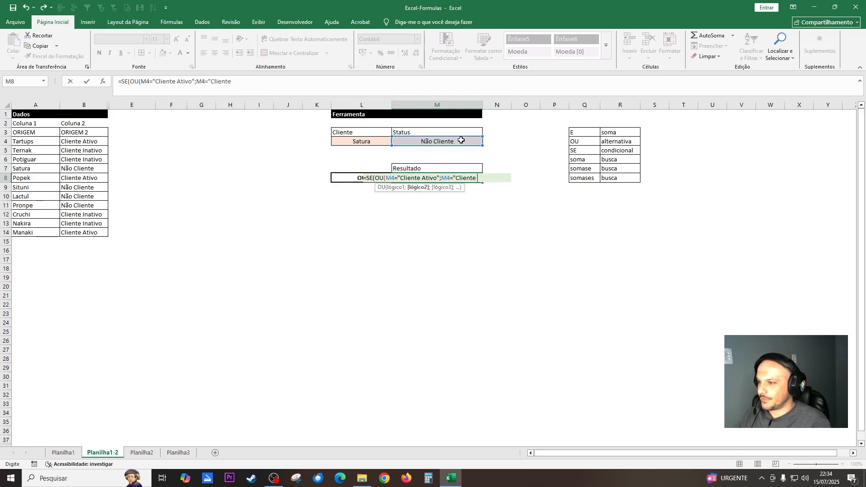
text(vo)
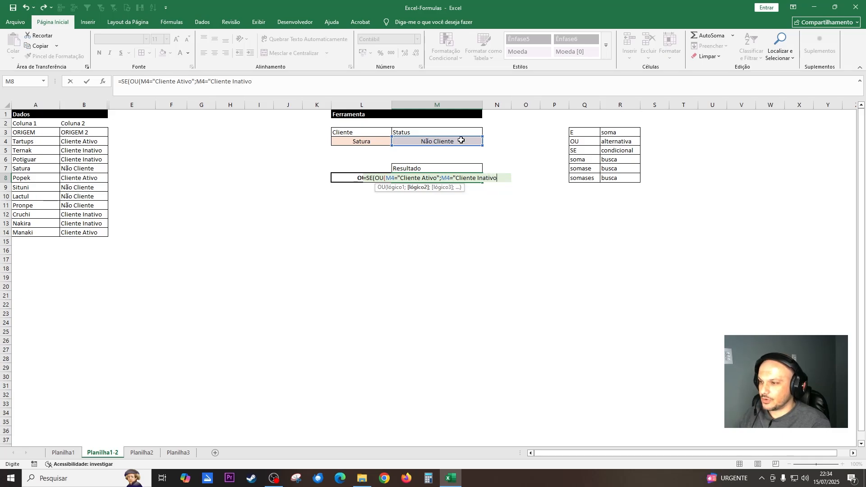
text(")
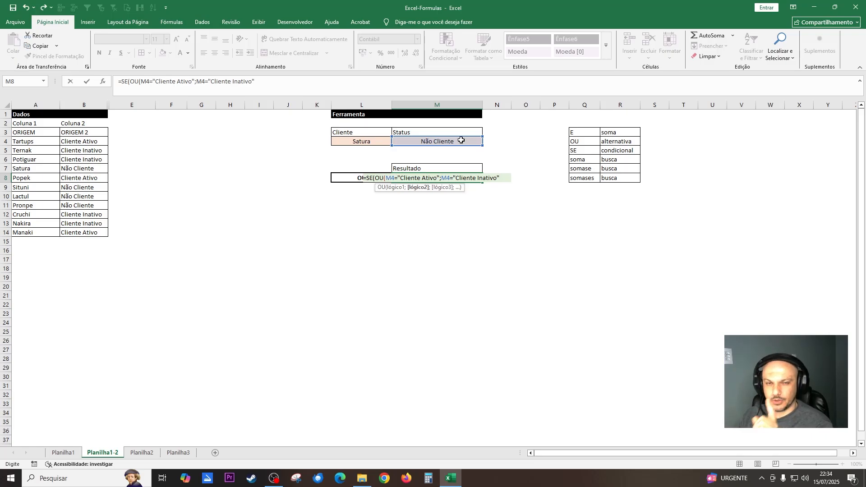
text())
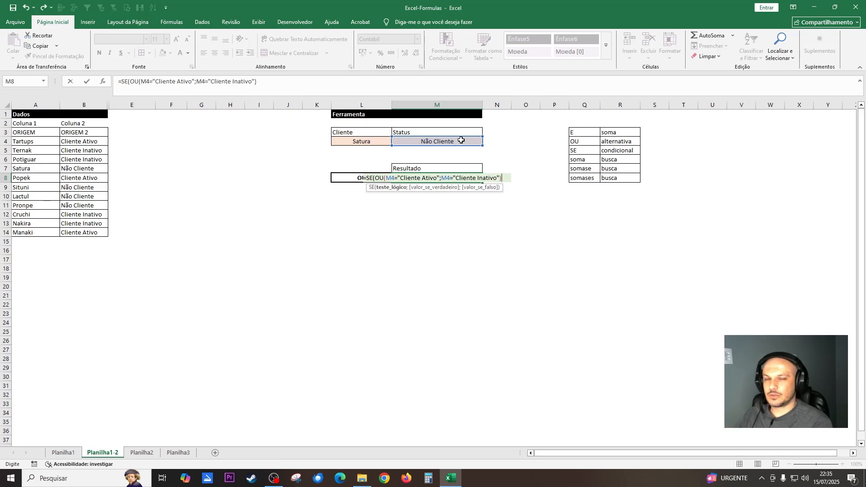
Set the SE function's value-if-true argument to "Atualizar Dados", with a single opening quotation mark.
text(;)
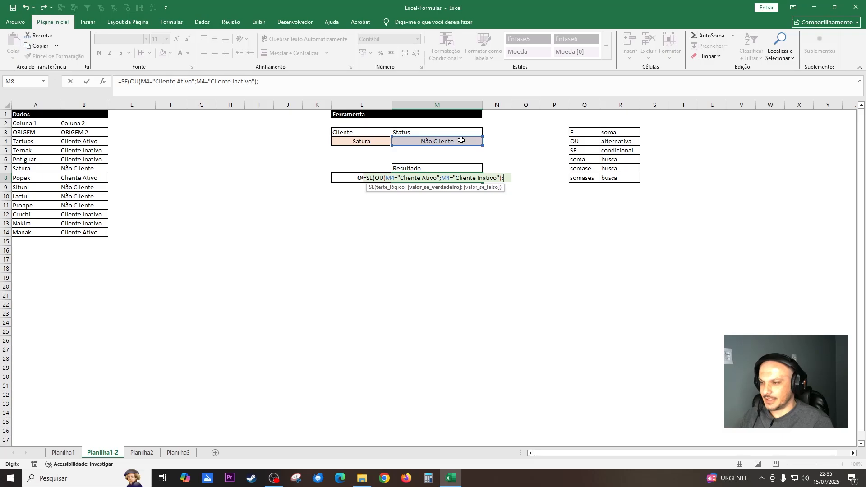
text(")
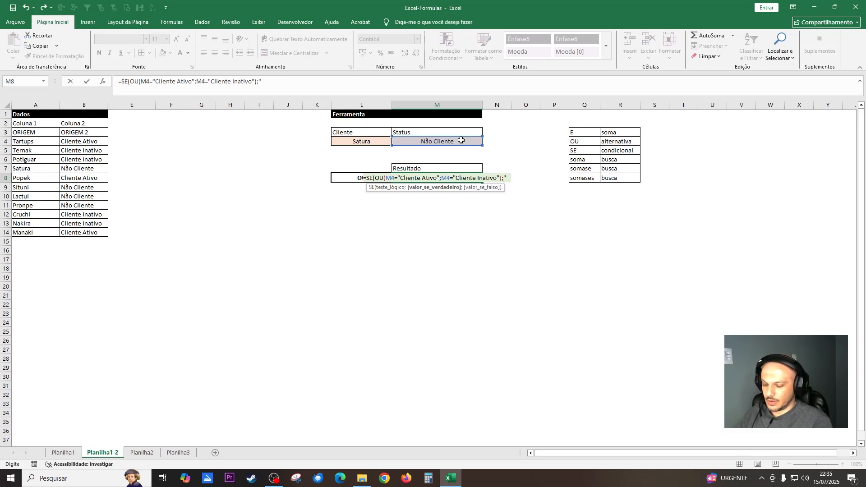
text("Atualizar)
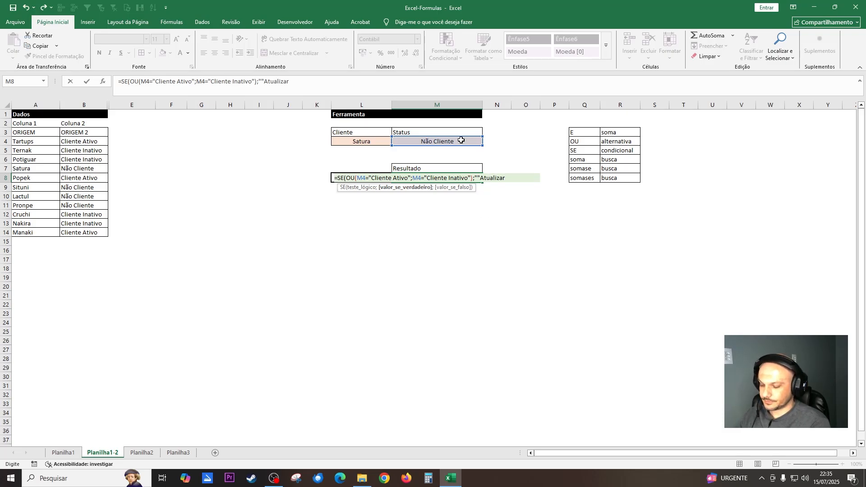
text( Dados";)
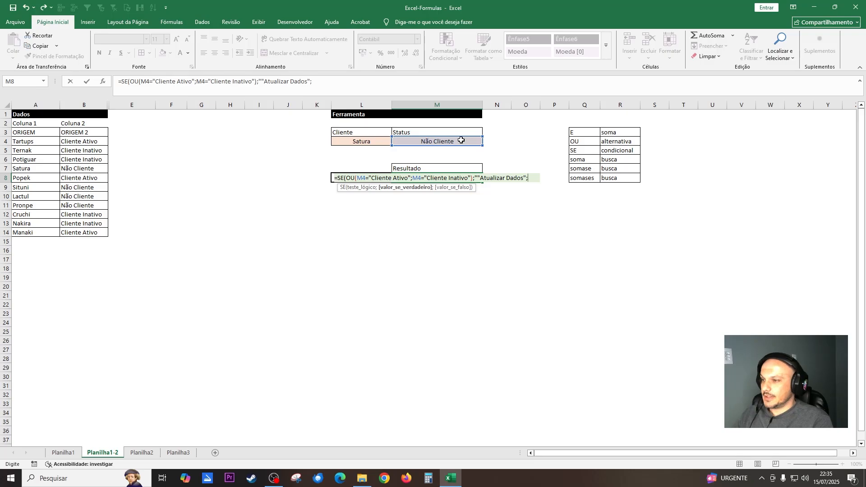
key(BackSpace)
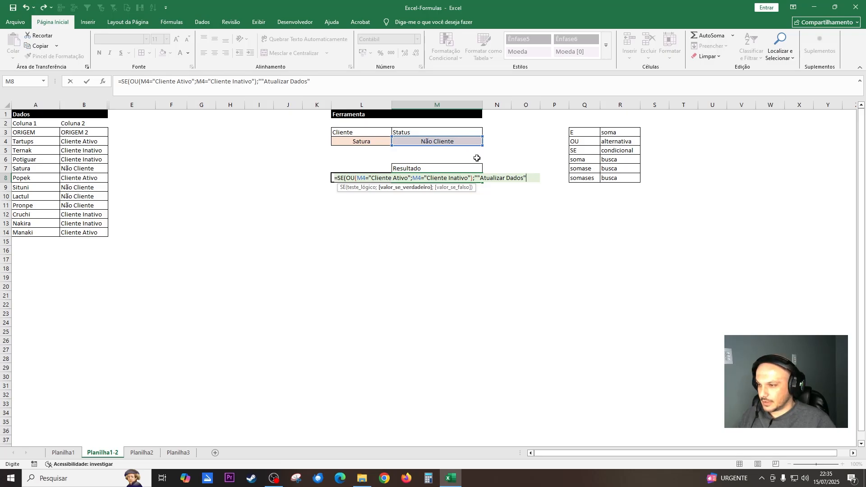
click(480, 178)
key(BackSpace)
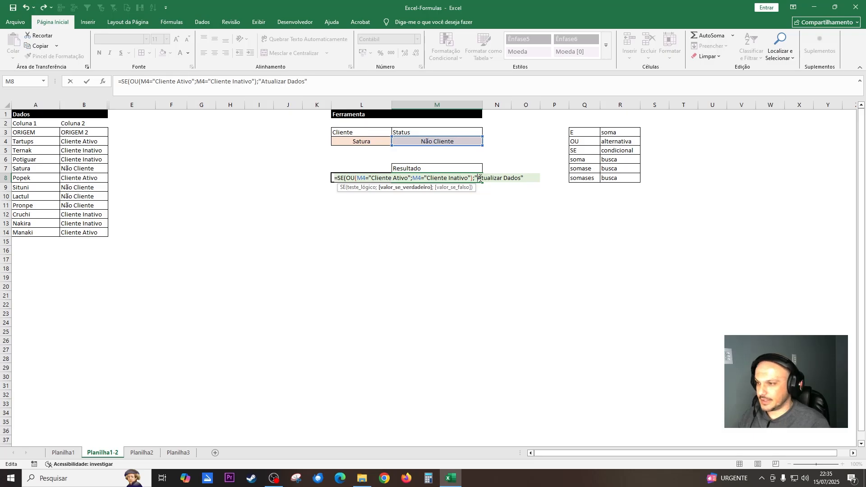
Set the value-if-false argument to "Prospecção", close the SE function and commit the formula in M8.
text(;)
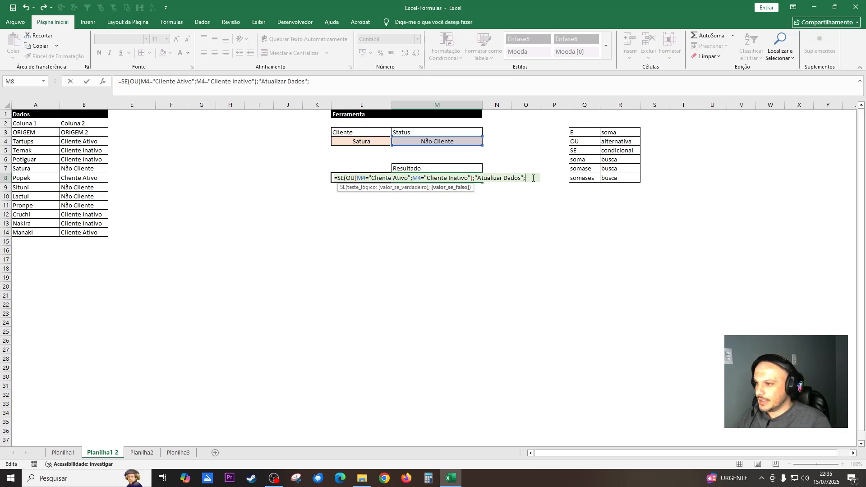
text("Pors)
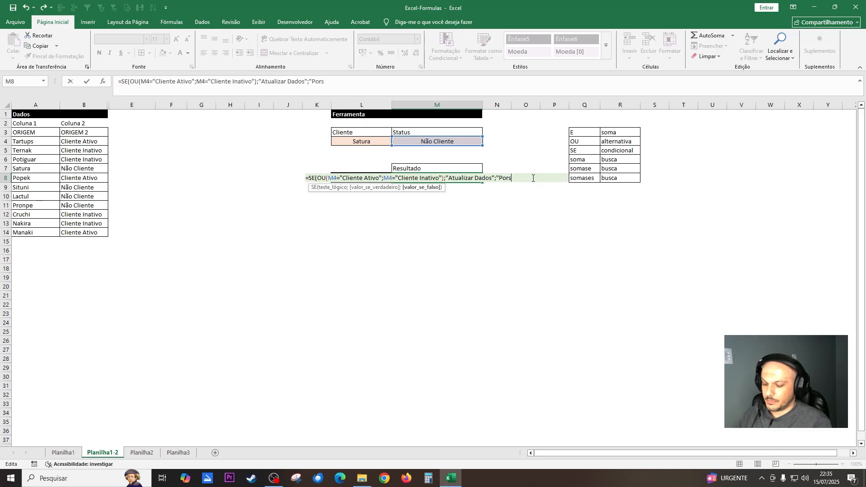
text(pe)
key(BackSpace)
key(BackSpace)
key(BackSpace)
key(BackSpace)
key(BackSpace)
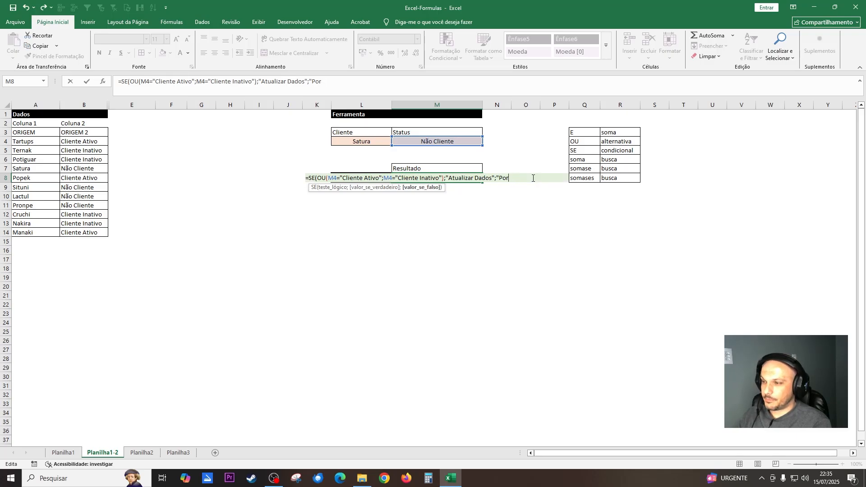
text(ros)
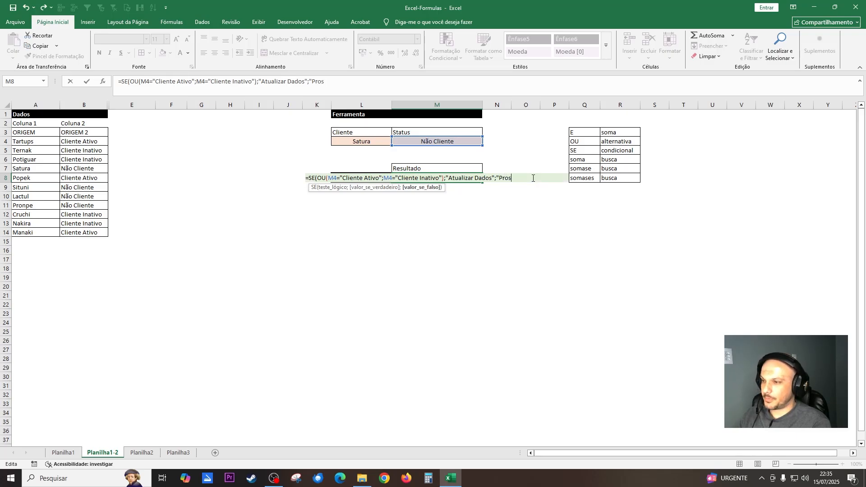
text(pecção)
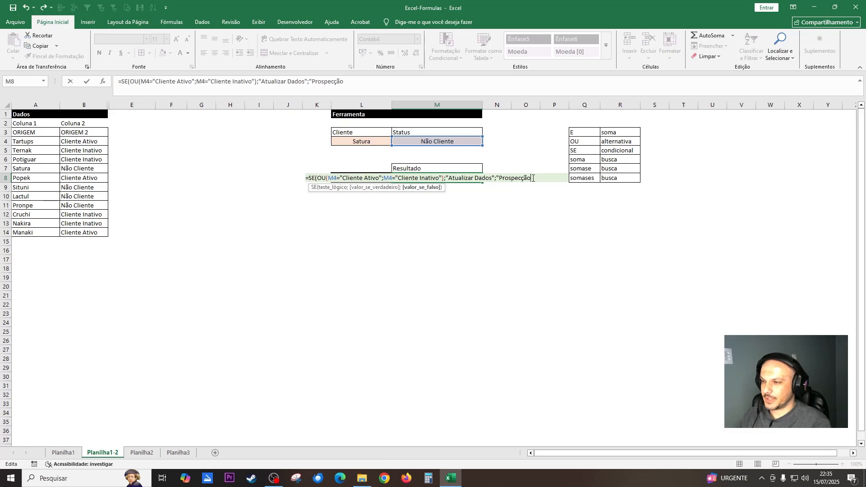
text(")
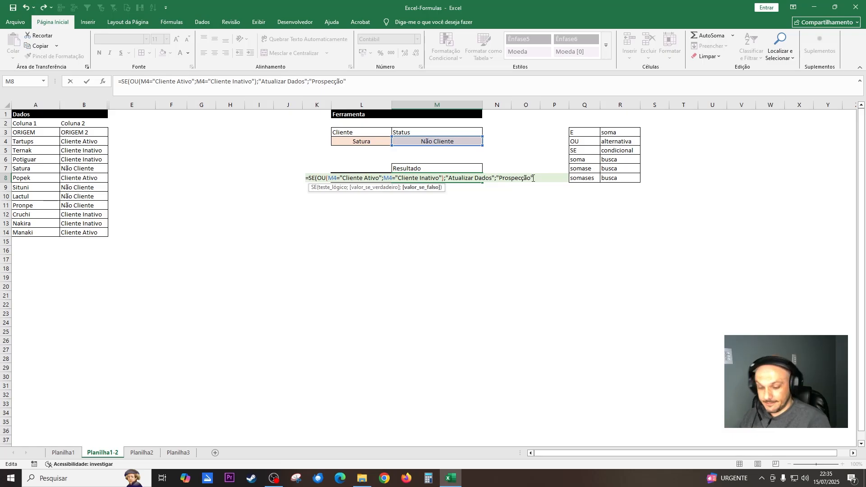
text())
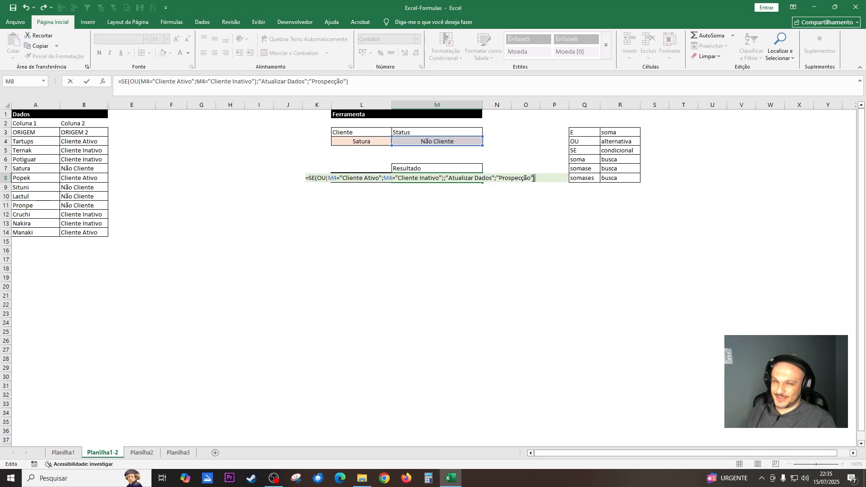
key(Return)
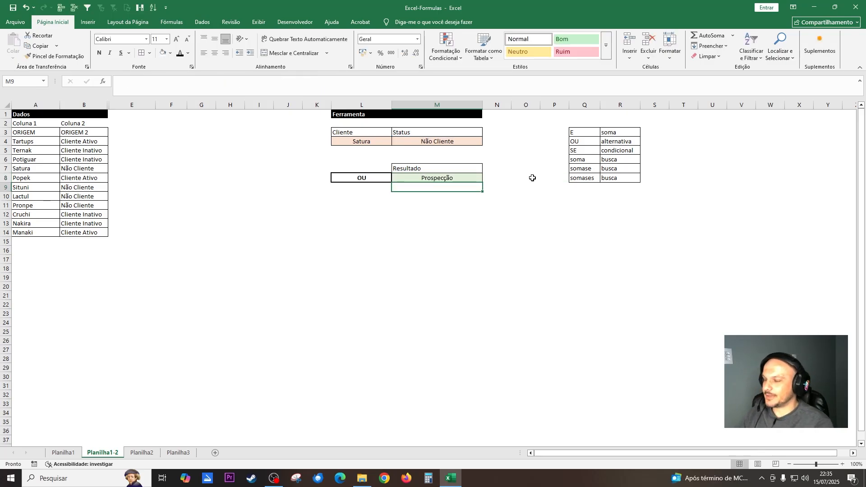
key(Up)
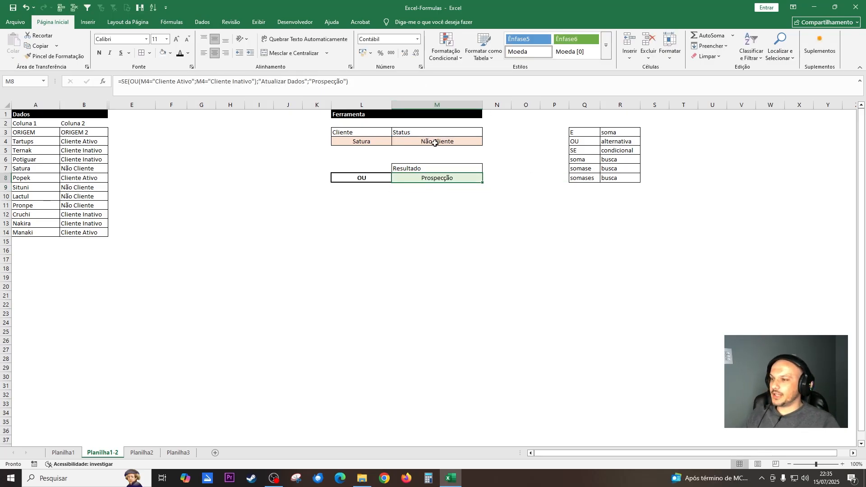
Switch the client in L4 to Tartups and check its status in M4 and the result in M8.
click(368, 141)
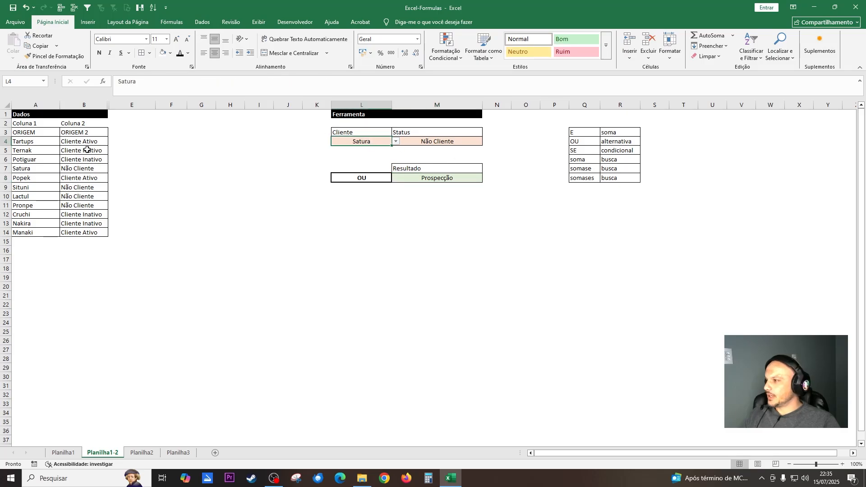
click(43, 142)
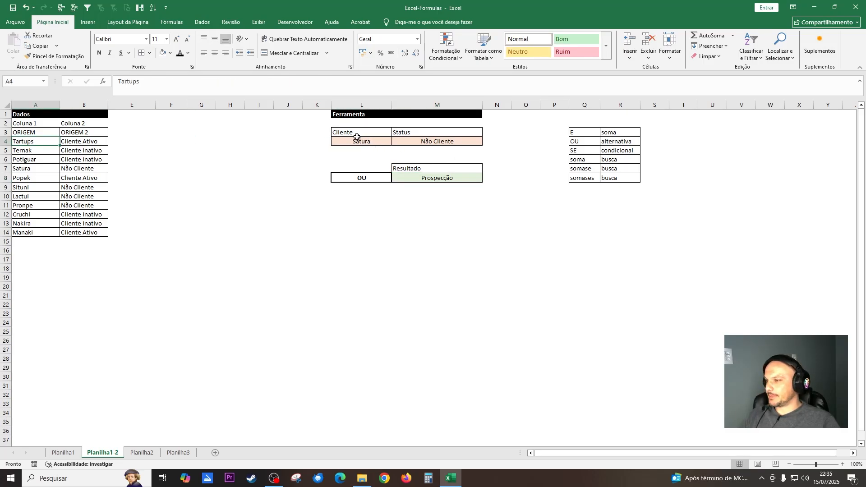
click(363, 142)
click(396, 141)
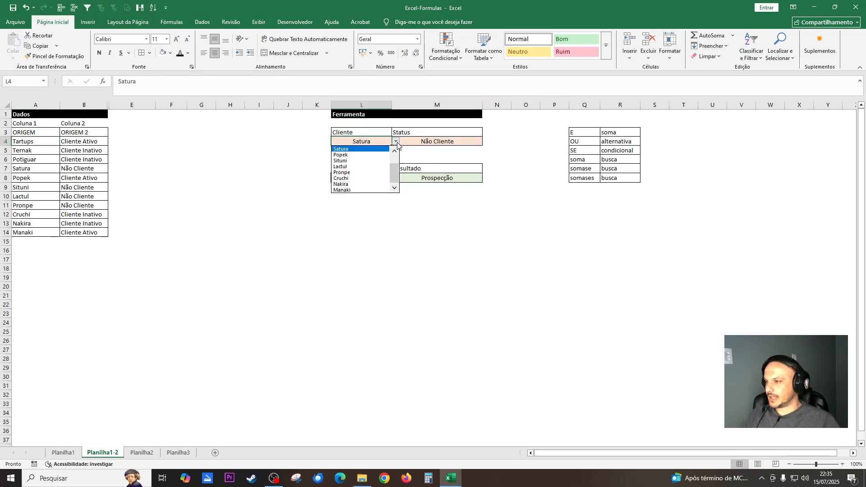
scroll(367, 153, up, 2)
click(368, 150)
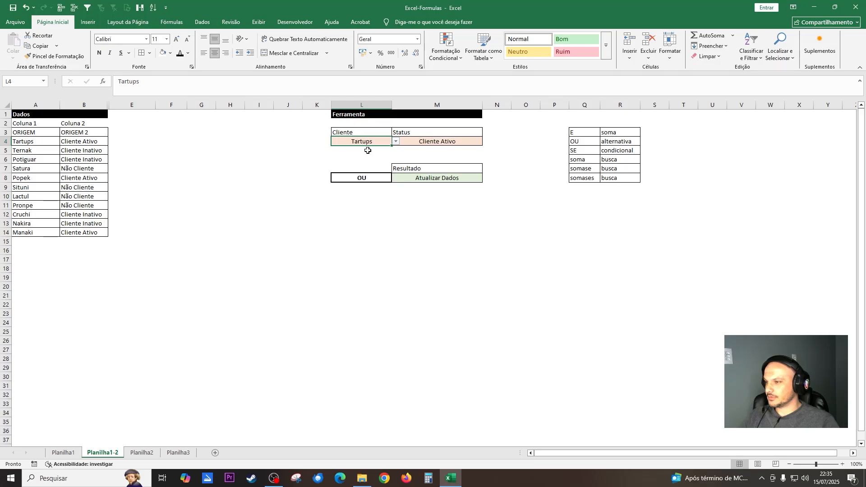
click(435, 143)
click(442, 176)
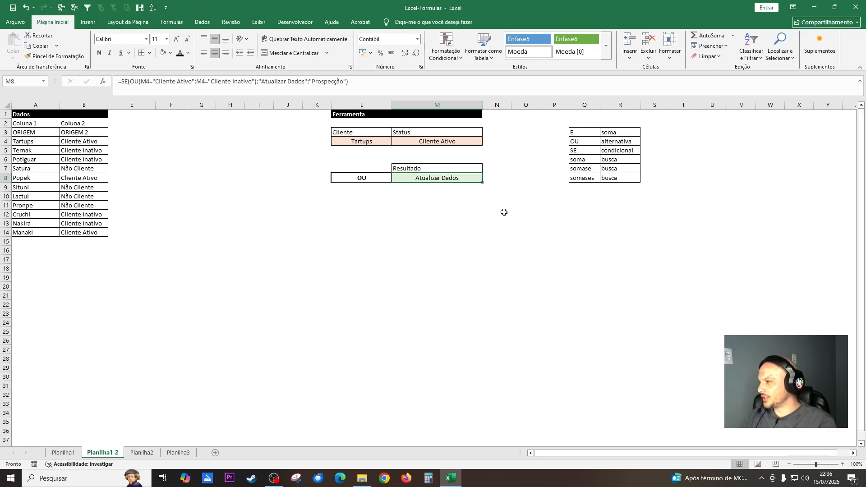
Change the client in L4 to Popek and check the status in M4 and the result in M8.
click(36, 177)
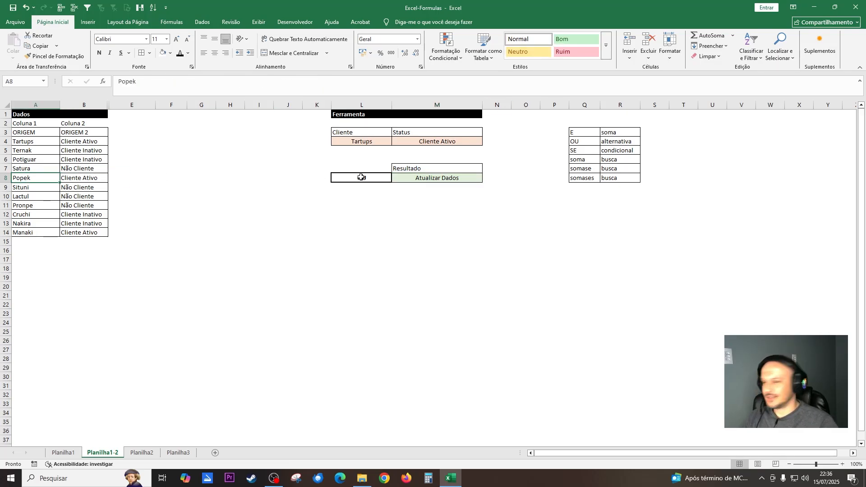
click(387, 144)
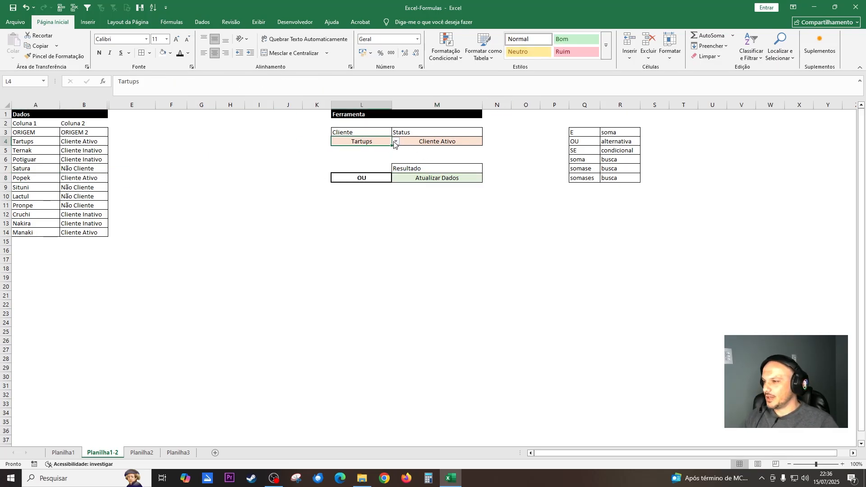
click(395, 141)
click(363, 175)
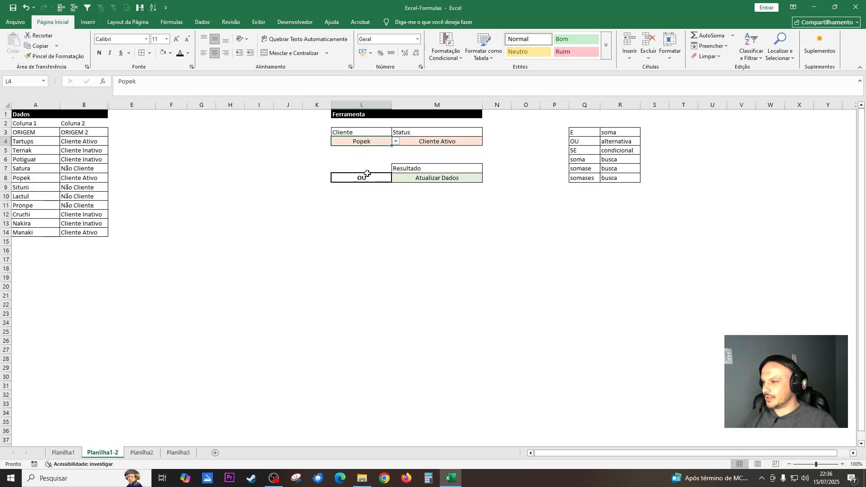
click(458, 141)
click(450, 179)
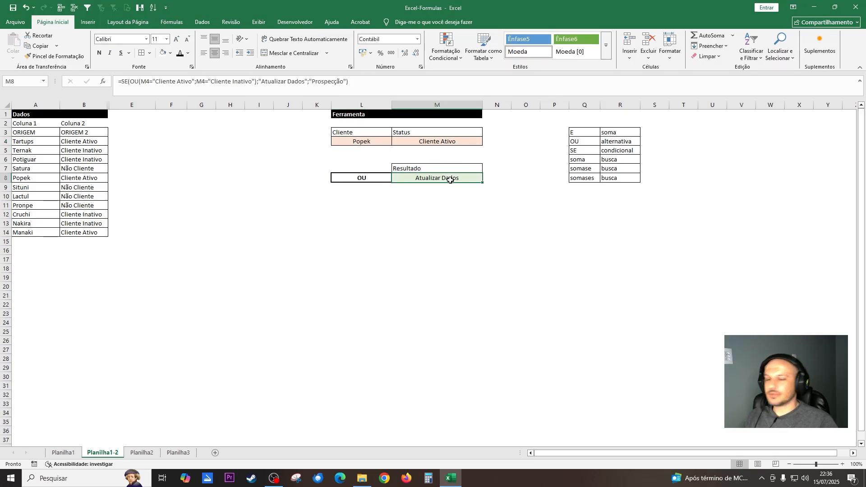
Change the client in L4 to Potiguar and check its status in M4 and the result in M8.
click(47, 166)
click(47, 160)
click(382, 141)
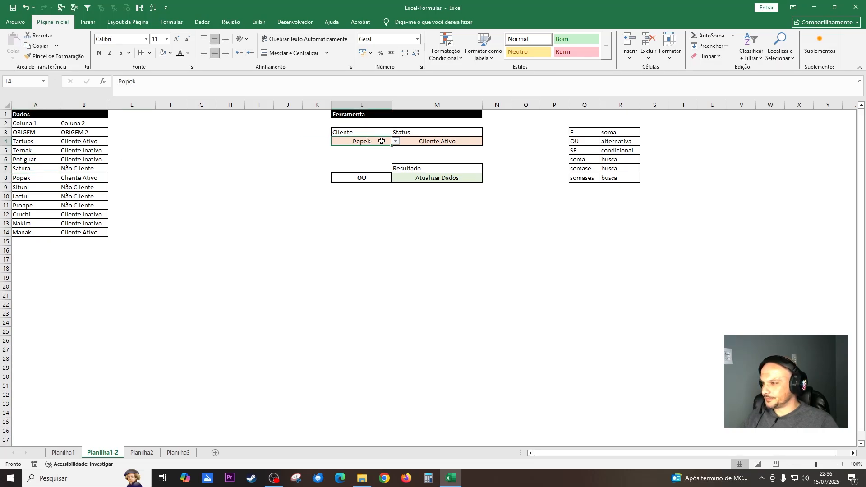
click(396, 141)
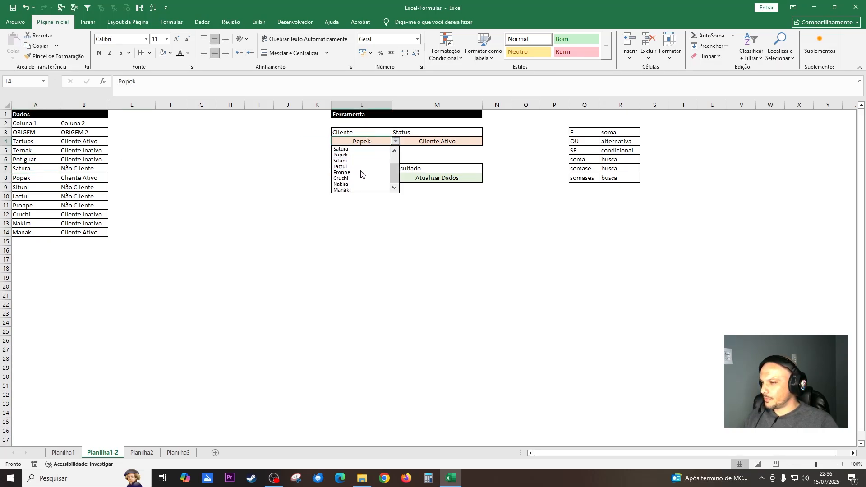
scroll(362, 168, up, 1)
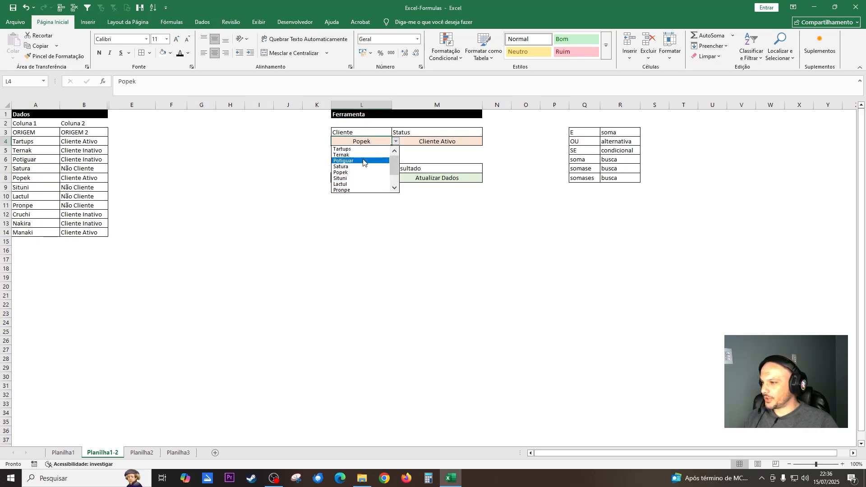
click(363, 161)
click(429, 144)
click(440, 177)
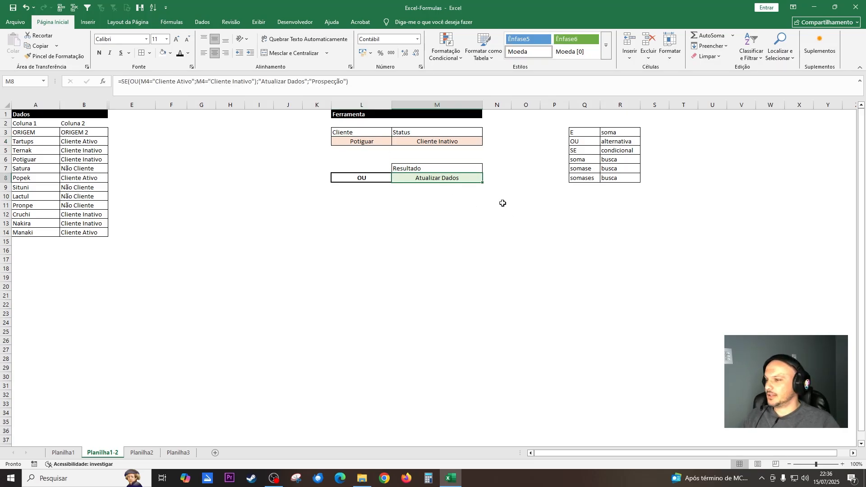
Switch the client in L4 to Nakira and check the status in M4 and the result in M8.
click(54, 225)
click(366, 142)
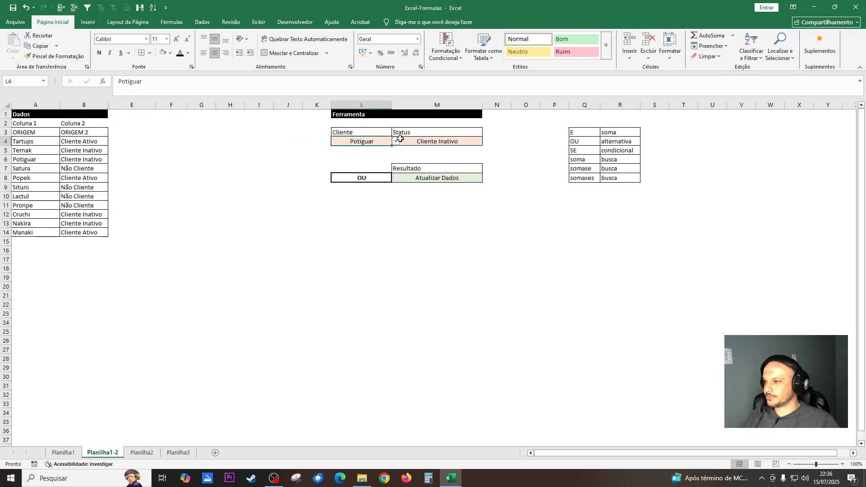
click(400, 139)
click(387, 142)
click(395, 141)
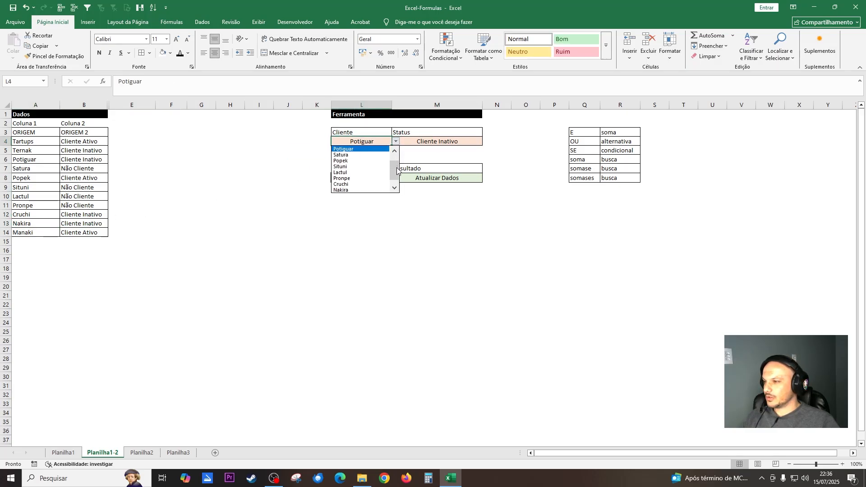
click(363, 190)
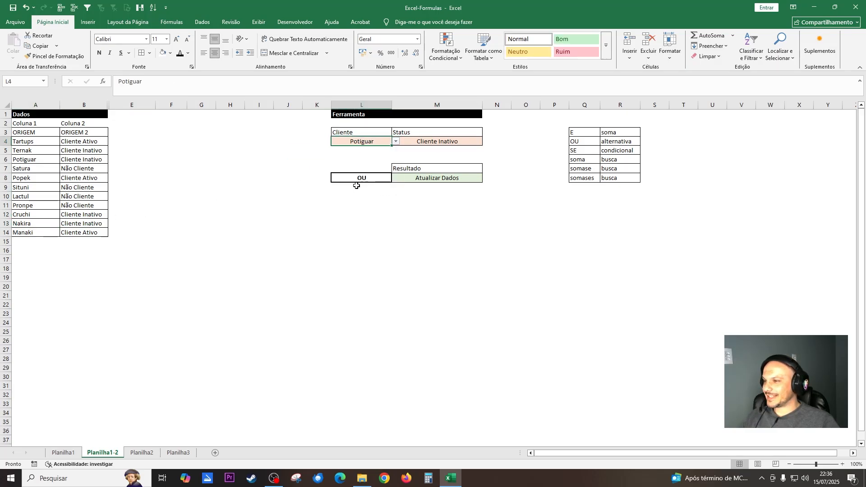
click(441, 141)
click(444, 179)
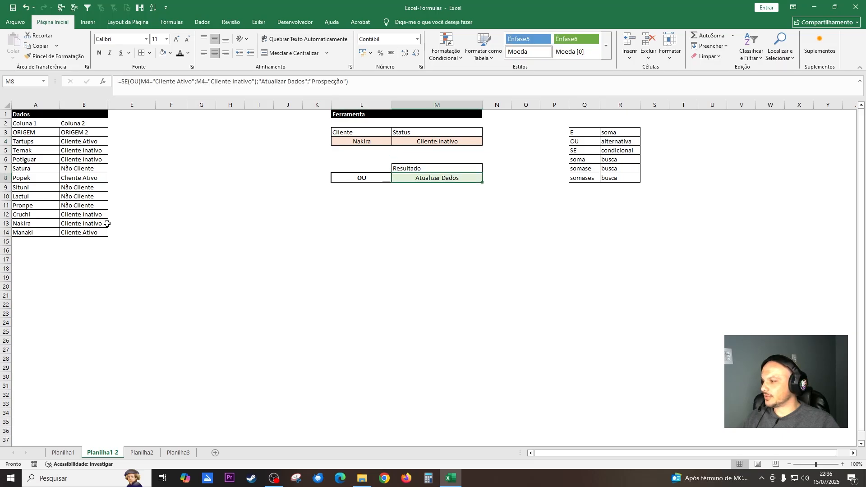
Set the client in L4 to Pronpe, a non-client in the data table, and check M4 and the M8 result.
click(92, 206)
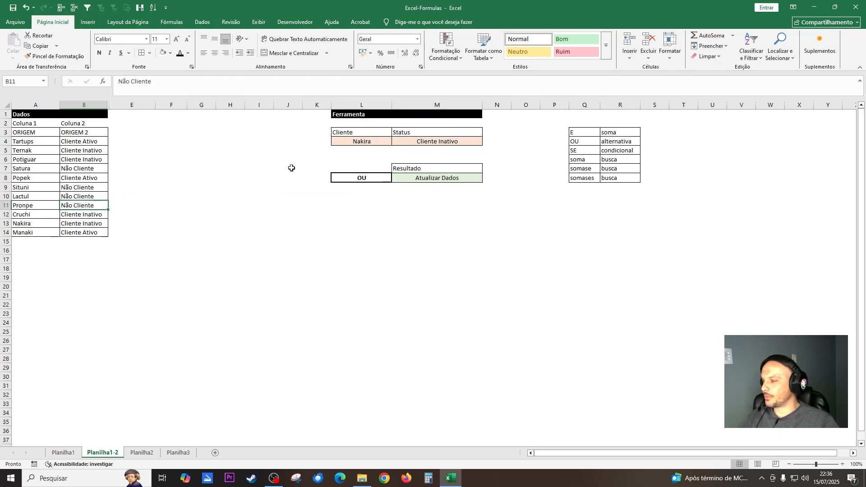
click(379, 140)
click(395, 141)
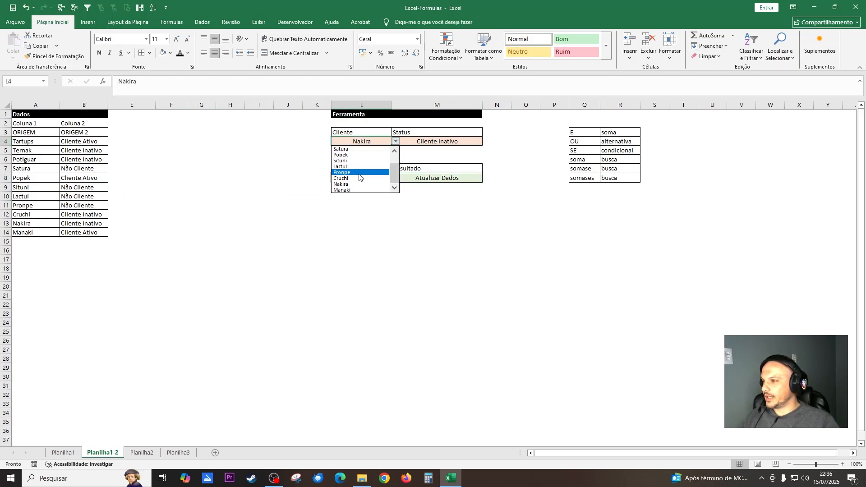
click(359, 174)
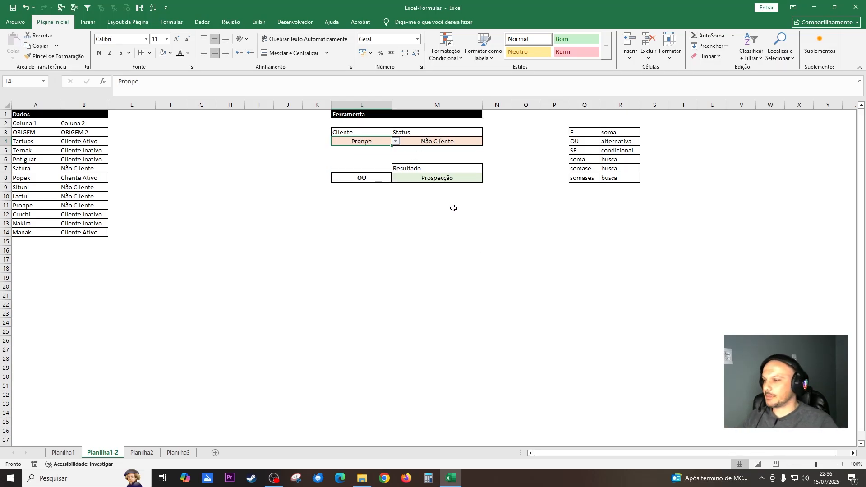
click(424, 143)
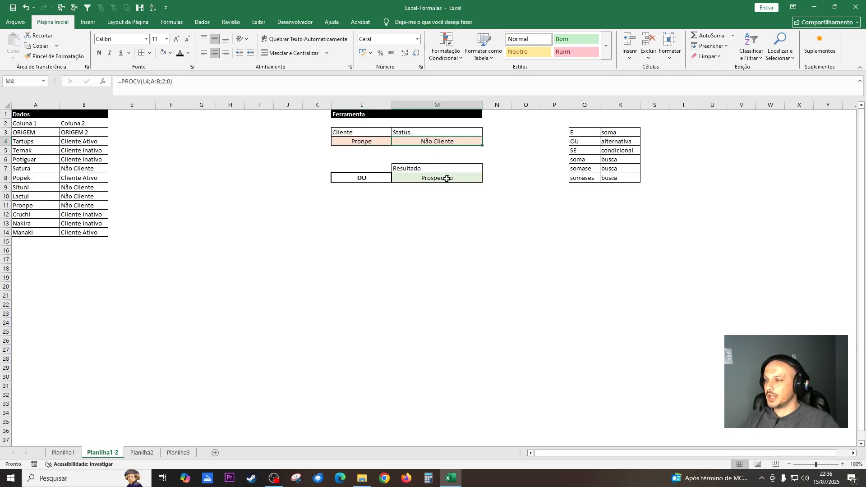
click(447, 178)
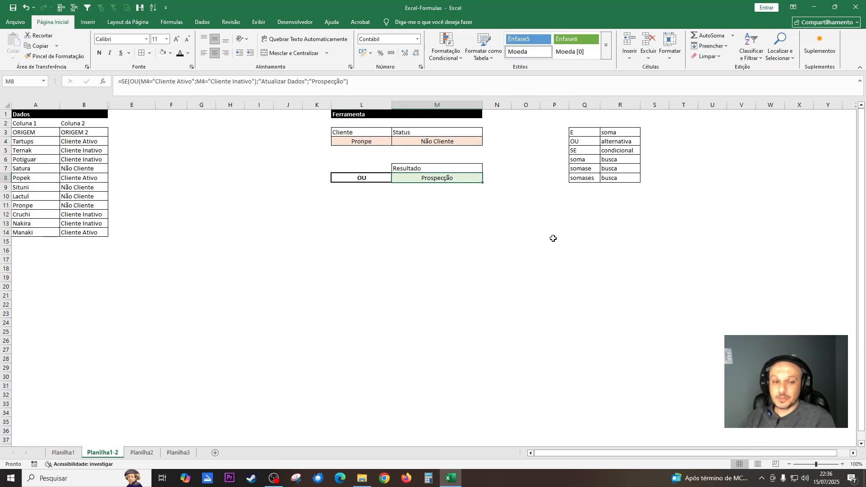